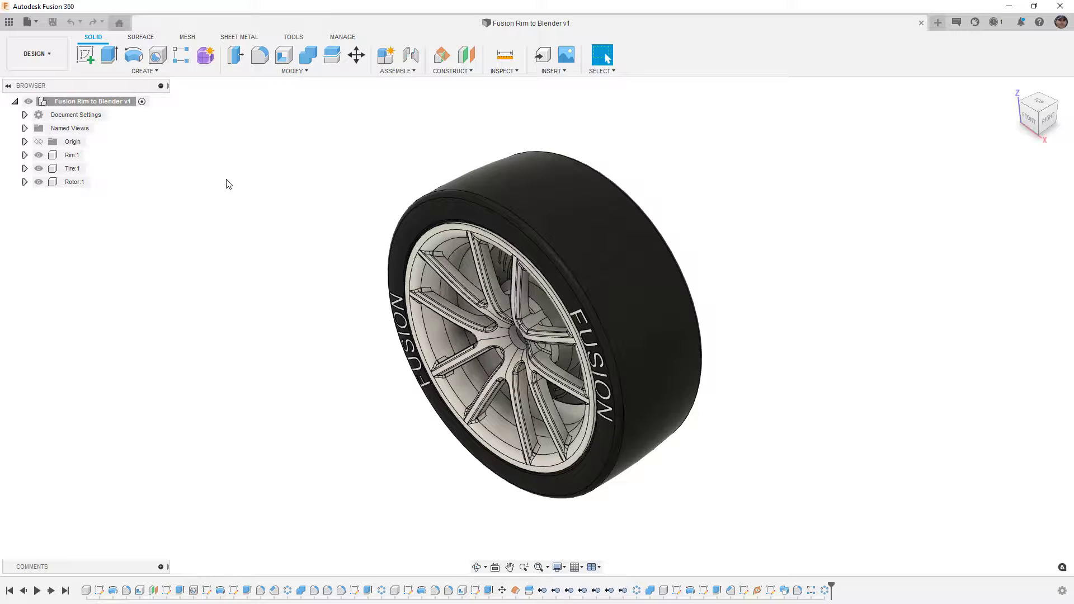
Examine the export and 3D print commands offered for the whole design and for the Rim component
left_click(293, 37)
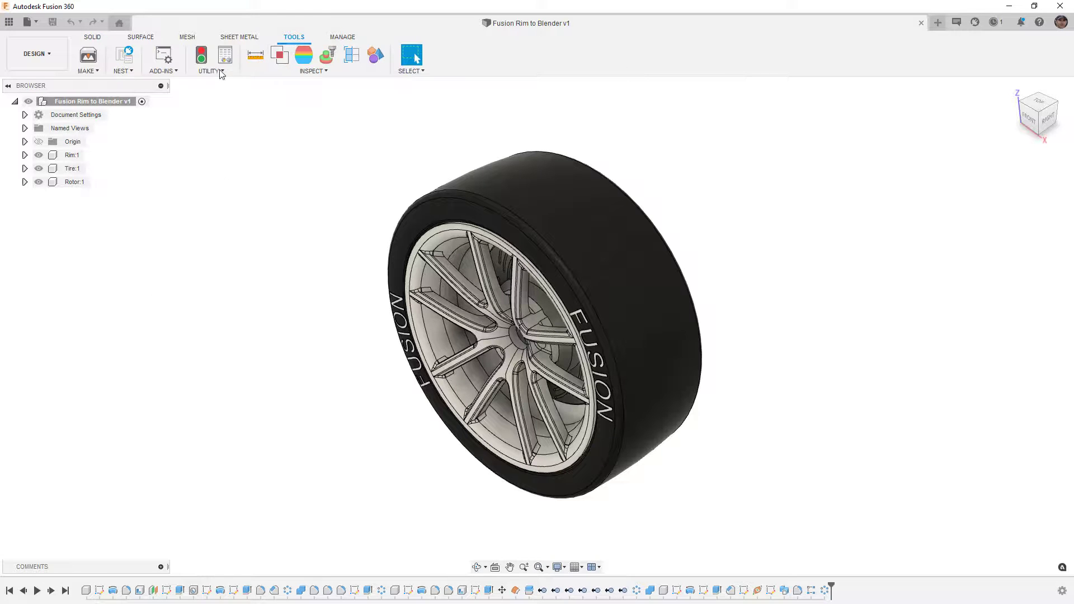
left_click(102, 72)
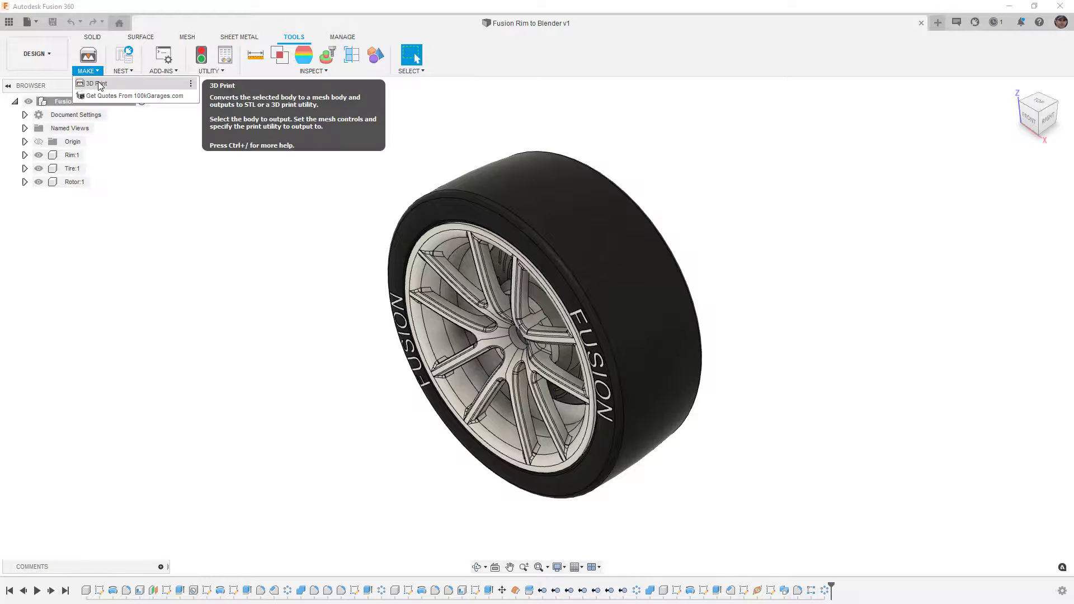
left_click(94, 37)
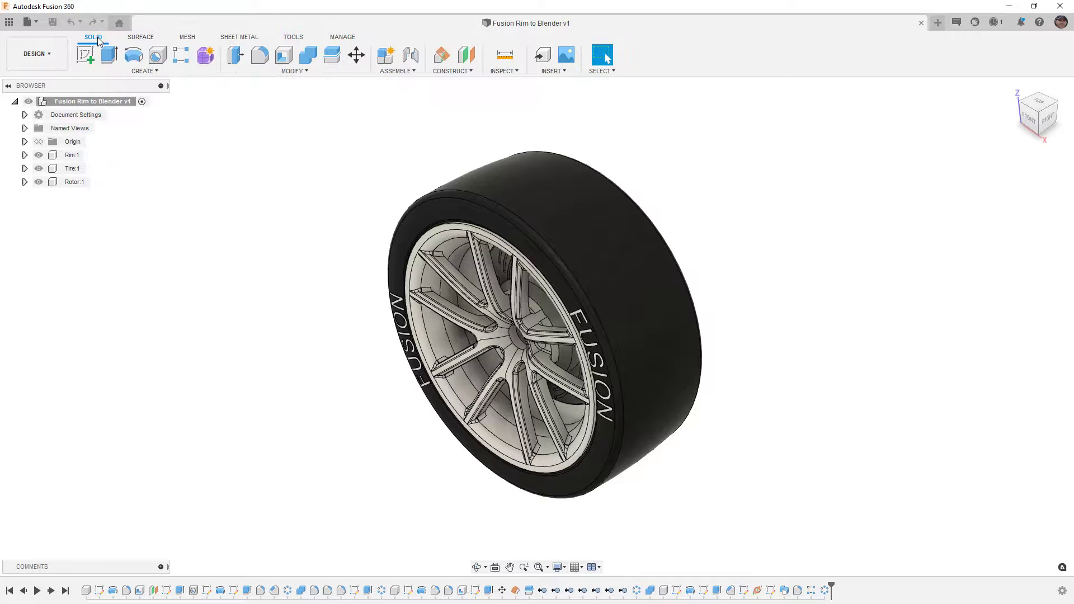
left_click(42, 23)
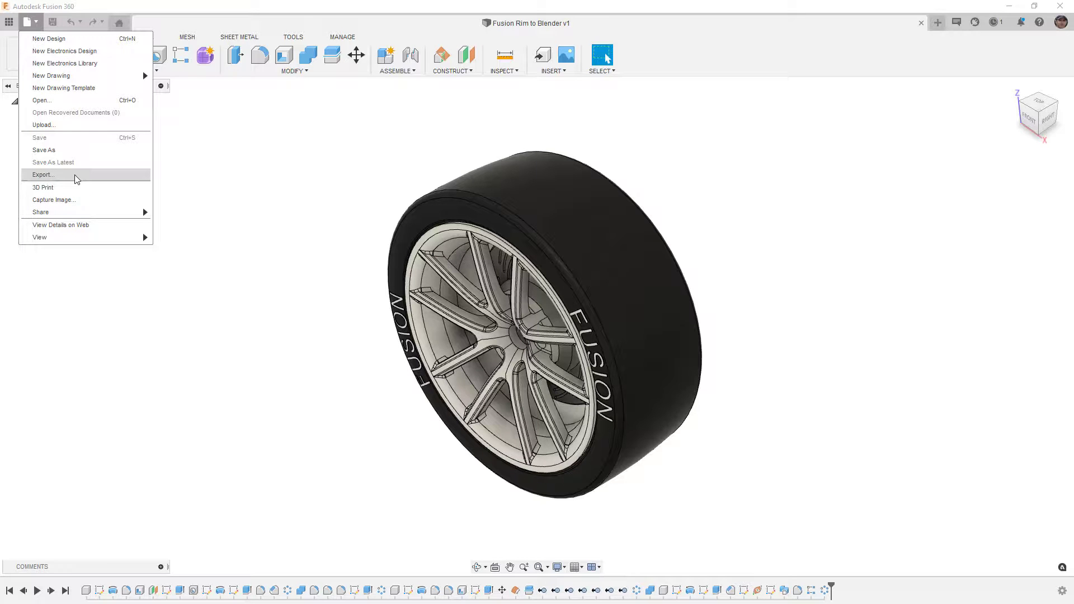
left_click(143, 308)
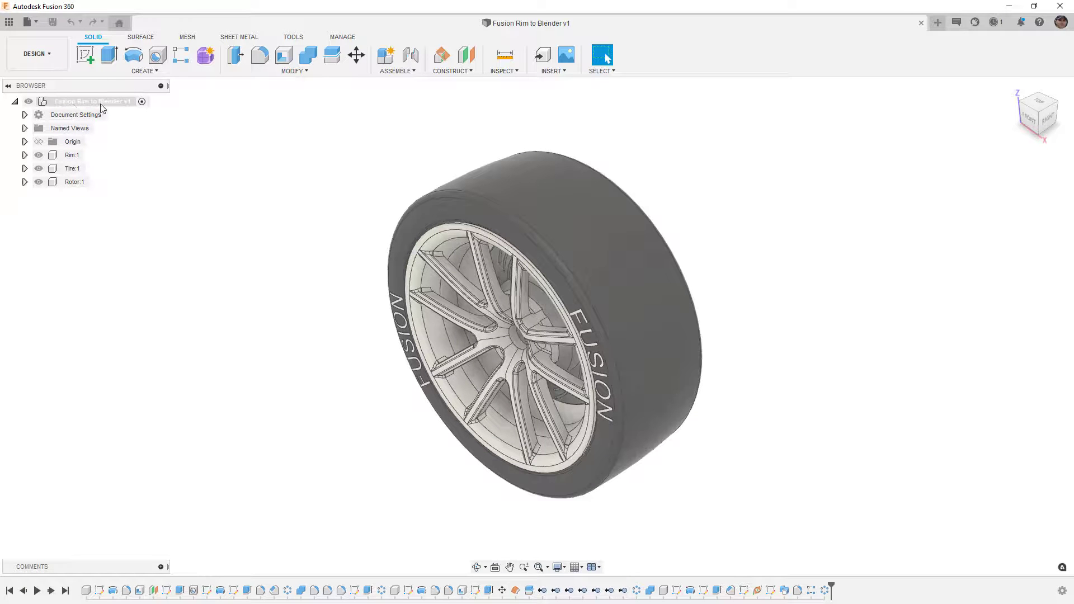
right_click(91, 105)
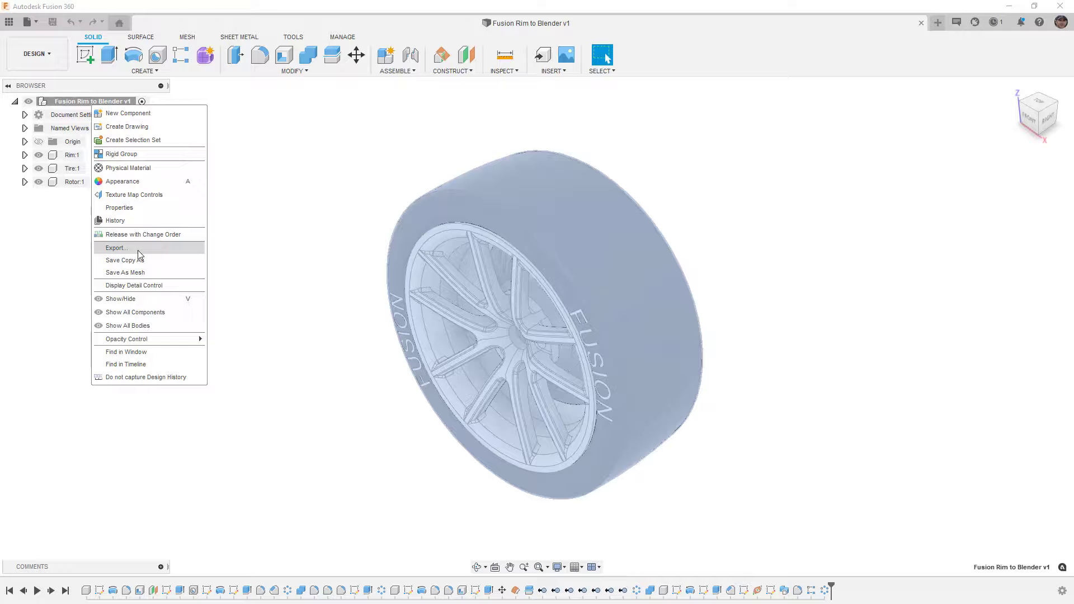
left_click(65, 160)
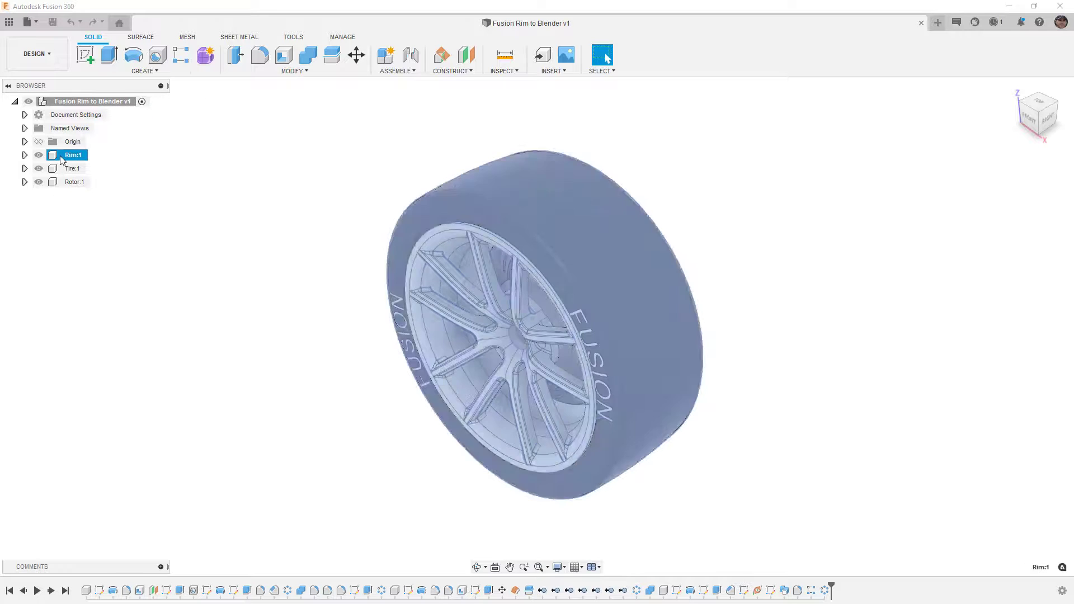
left_click(53, 158)
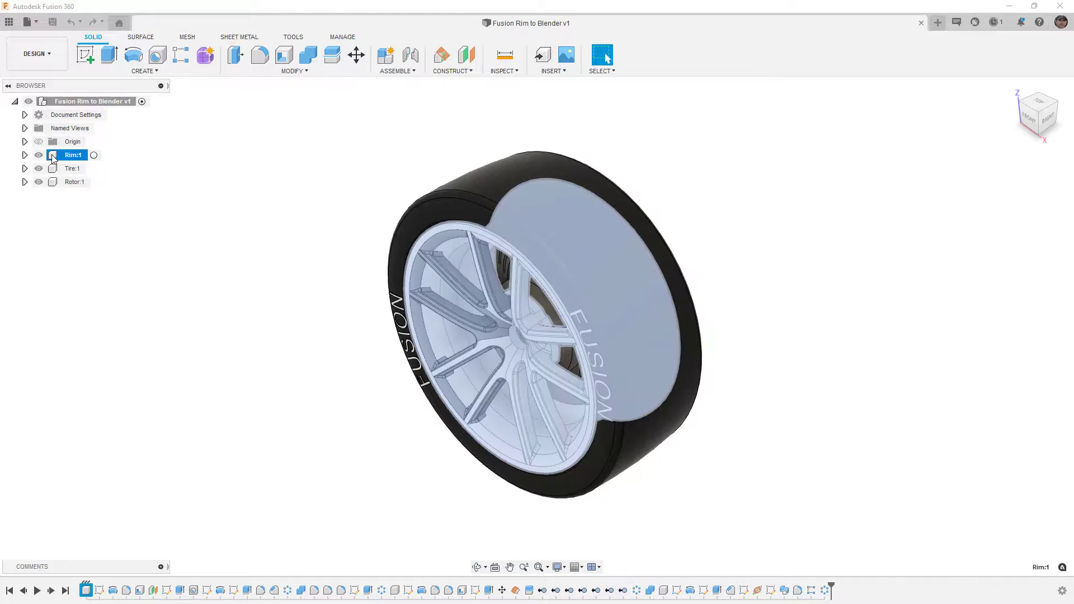
right_click(54, 159)
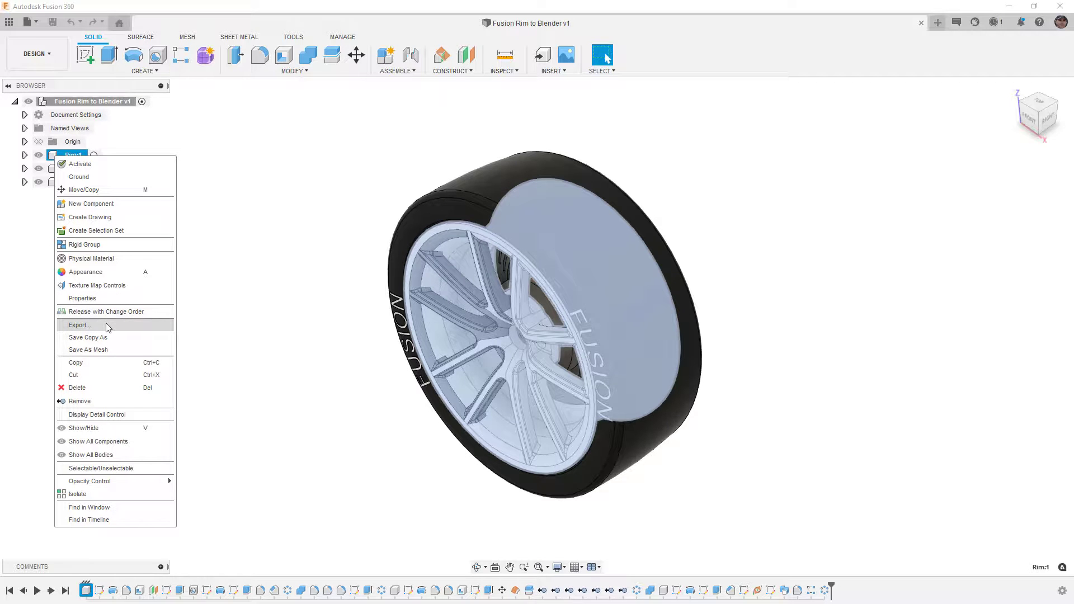
left_click(227, 137)
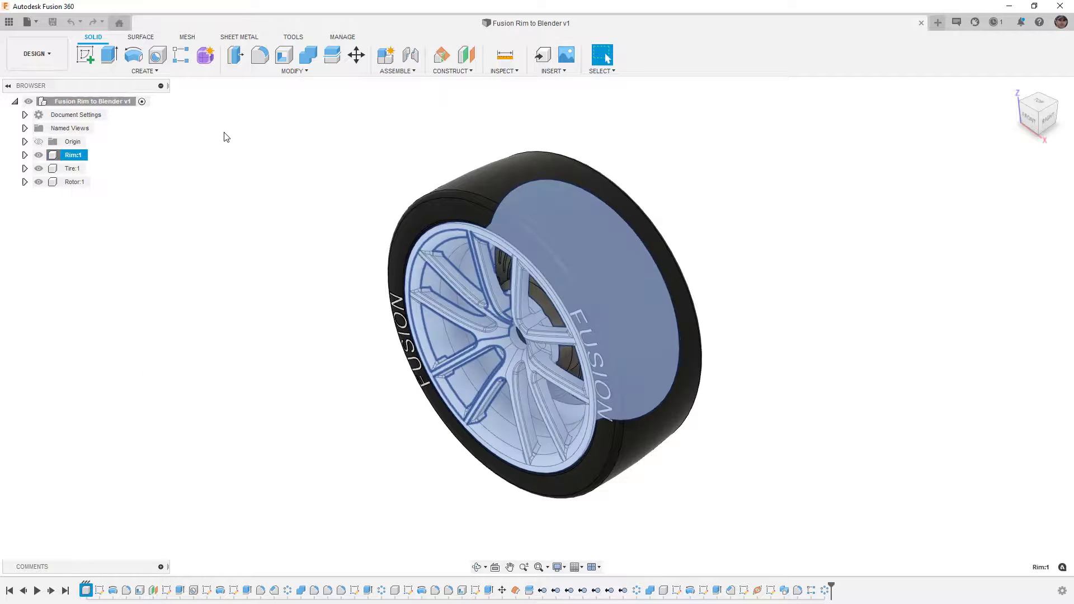
Check which file types the top-level component can be exported to, and cancel the export
left_click(47, 104)
right_click(47, 105)
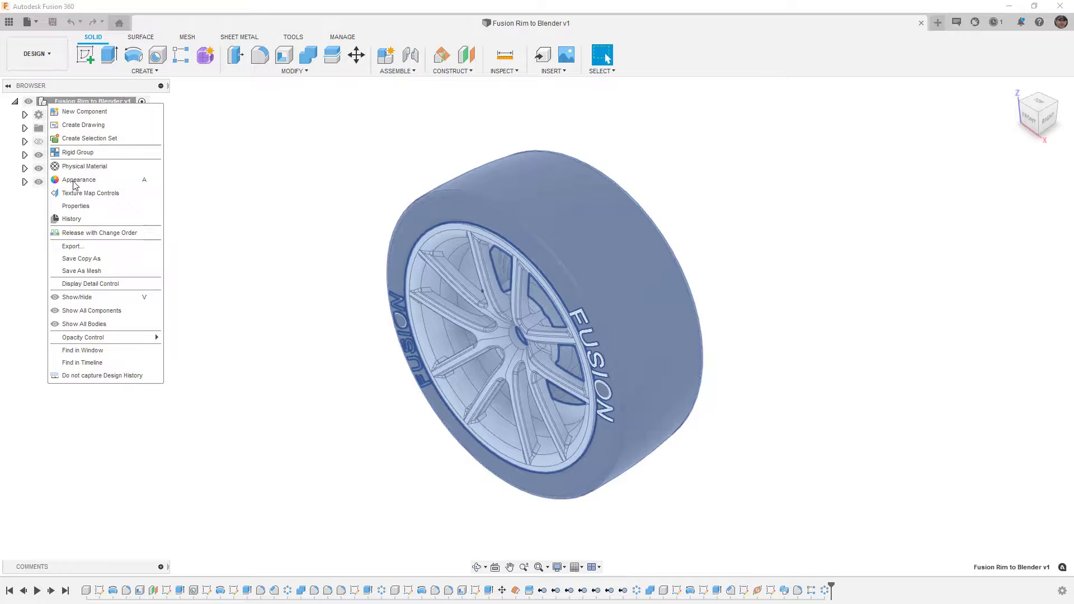
left_click(73, 246)
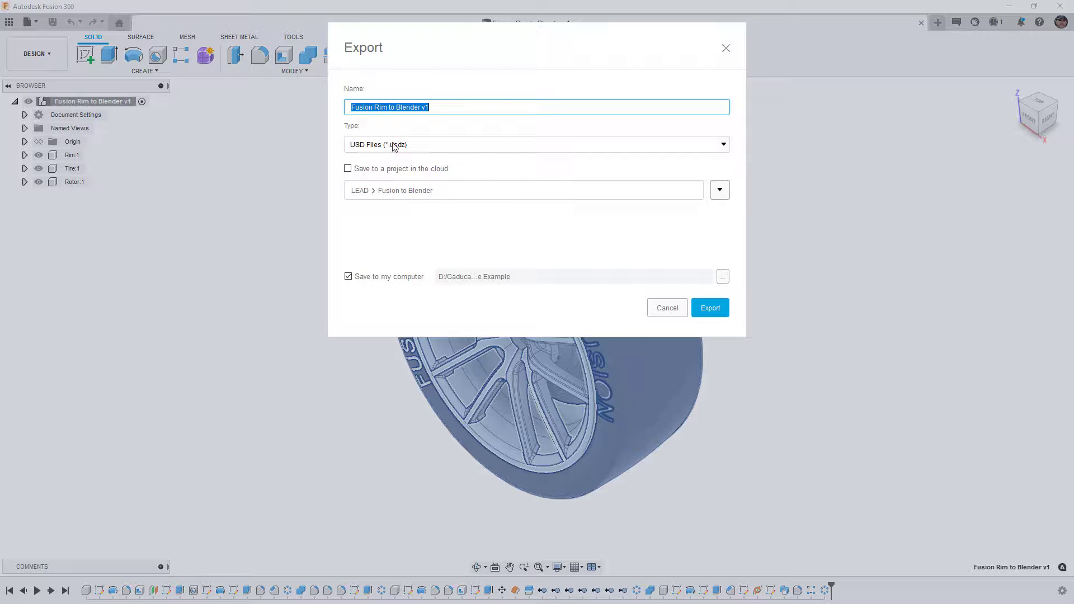
left_click(417, 146)
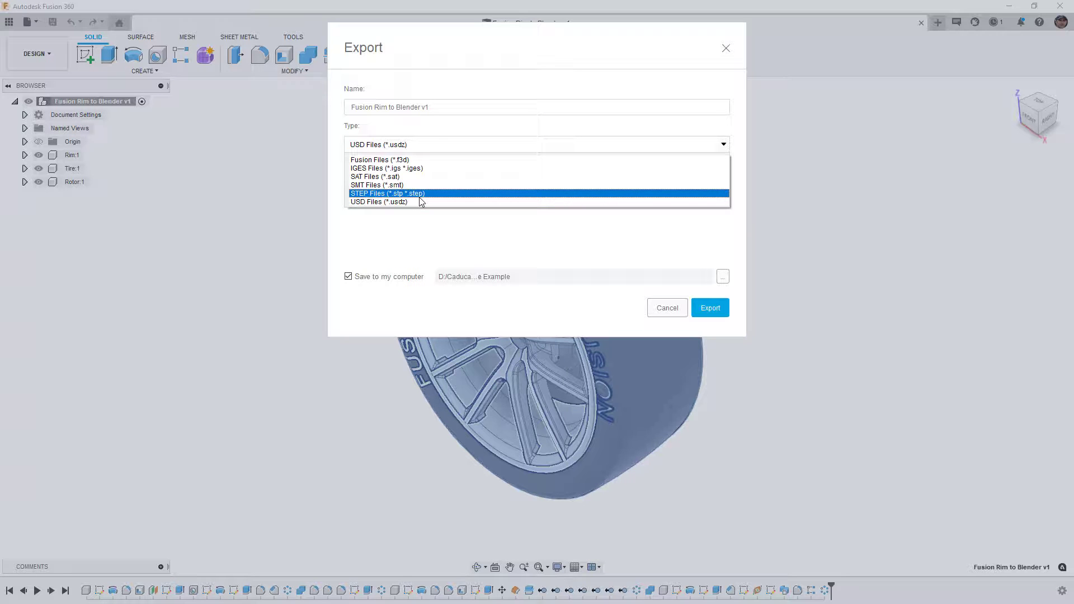
left_click(680, 308)
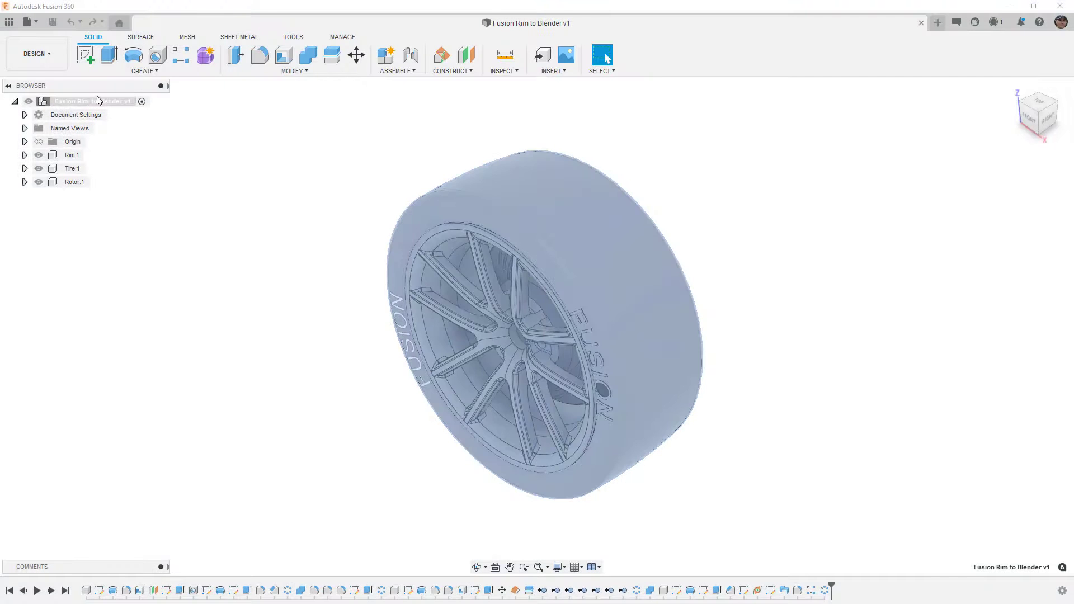
Set up a 3D Print export of the whole wheel without sending it to a print utility, and show the refinement options
left_click(296, 36)
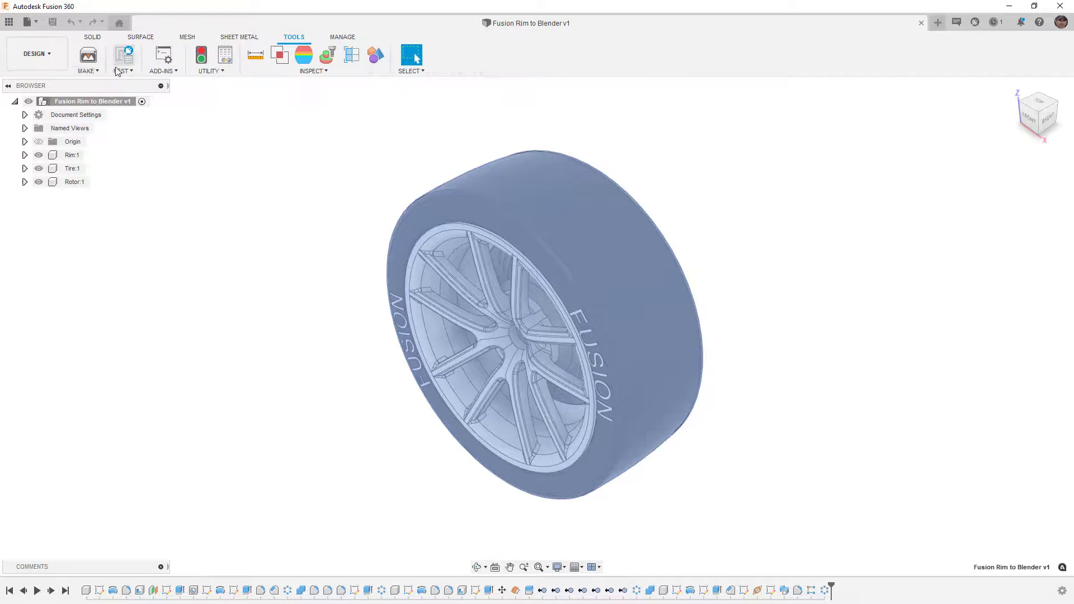
left_click(89, 63)
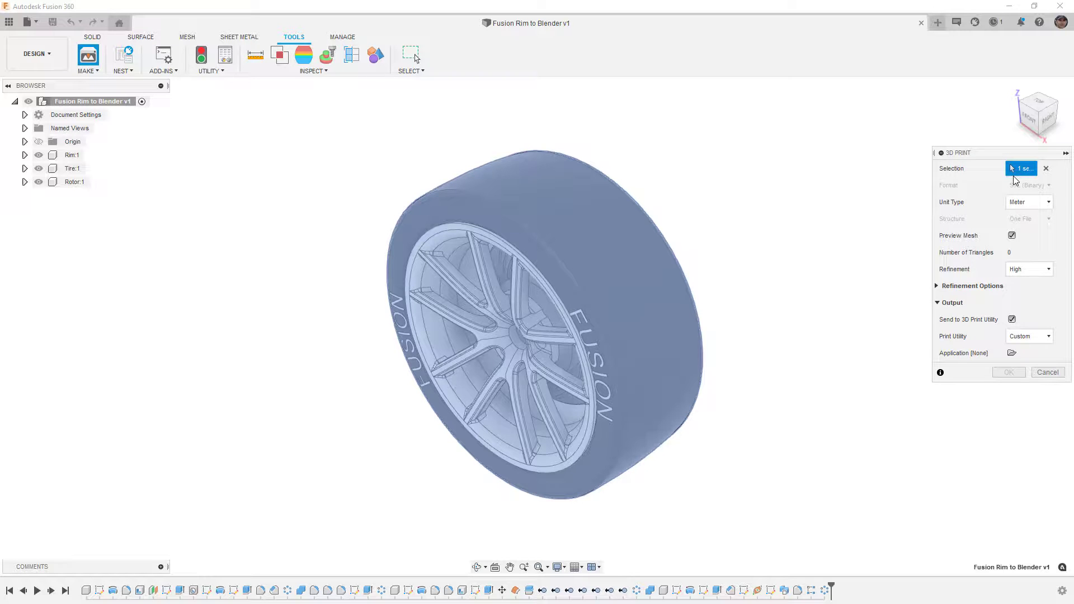
left_click(1012, 320)
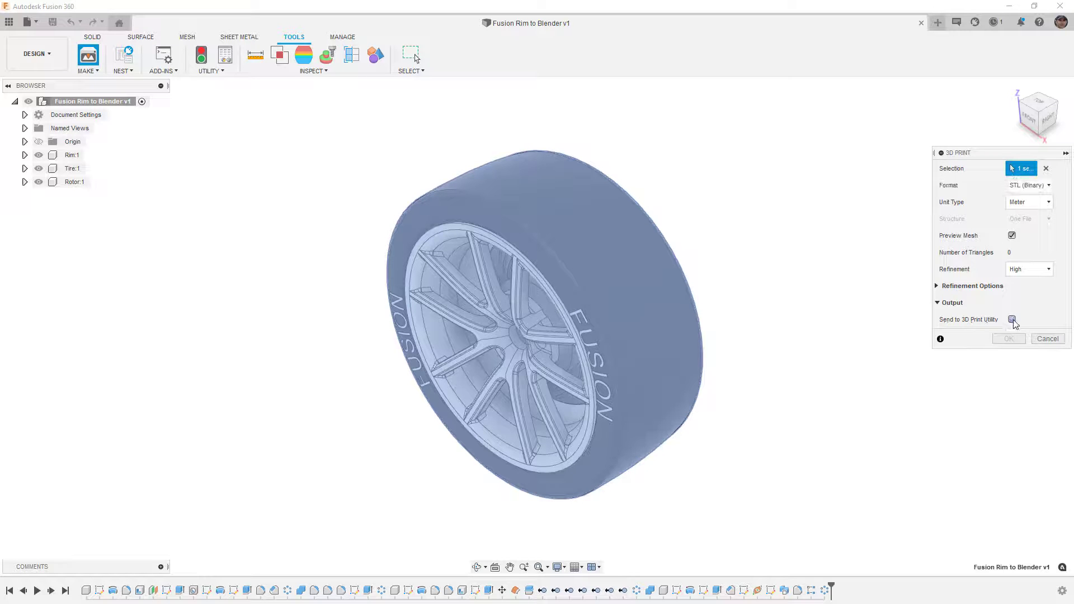
left_click(937, 304)
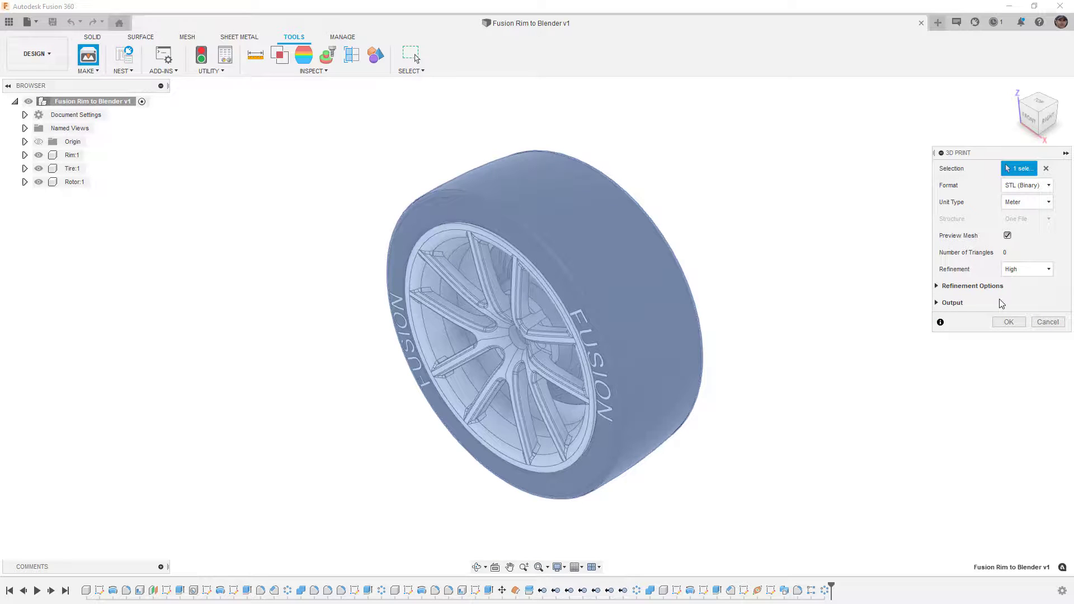
left_click(938, 287)
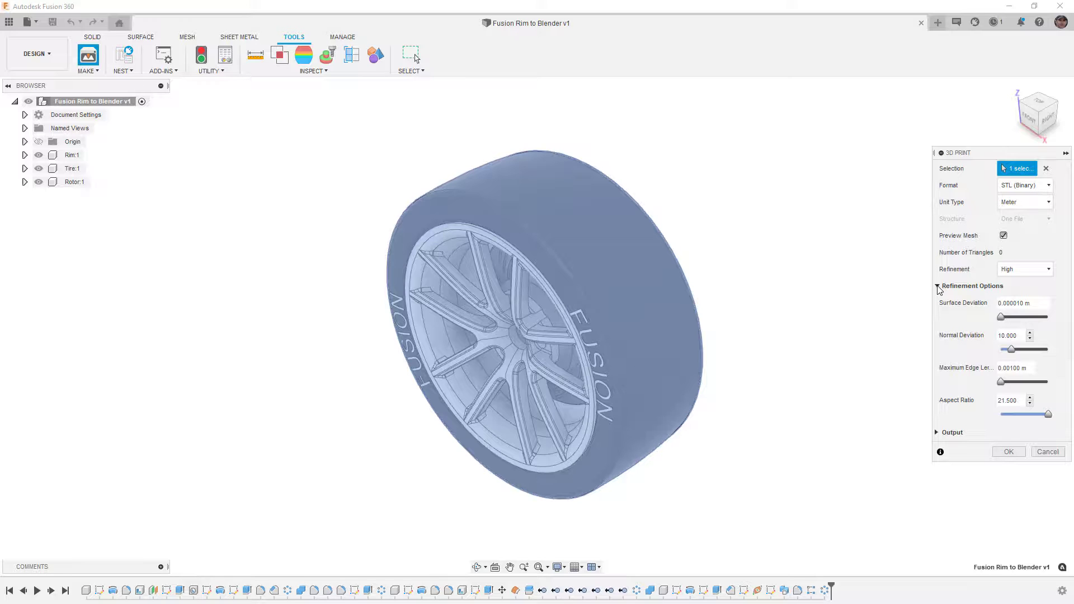
Use STL (Binary) as the mesh format and Meter as the unit type for the 3D Print export
left_click(1040, 190)
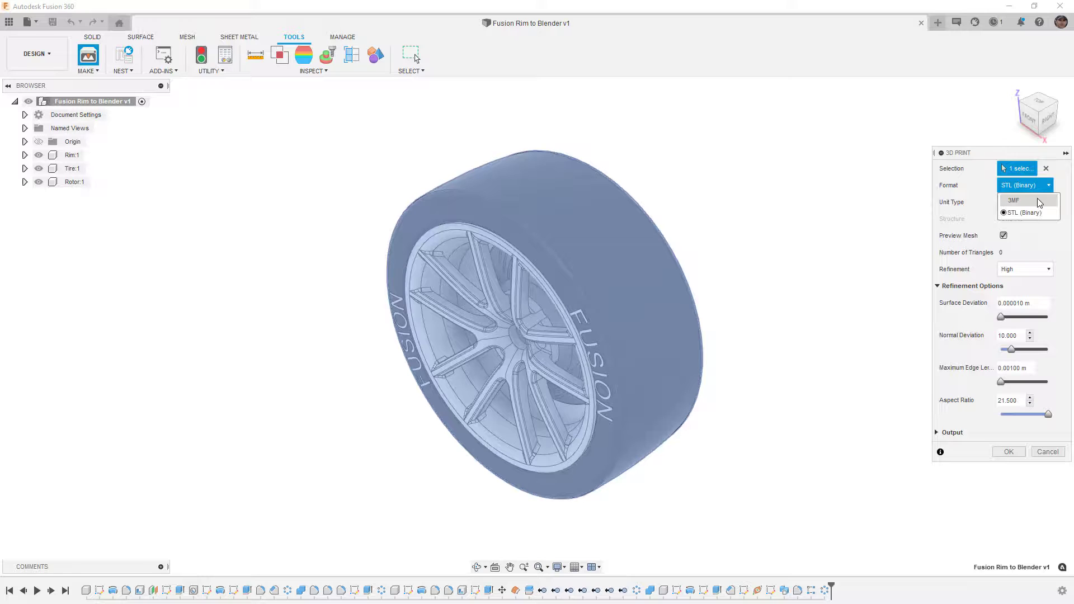
left_click(1030, 212)
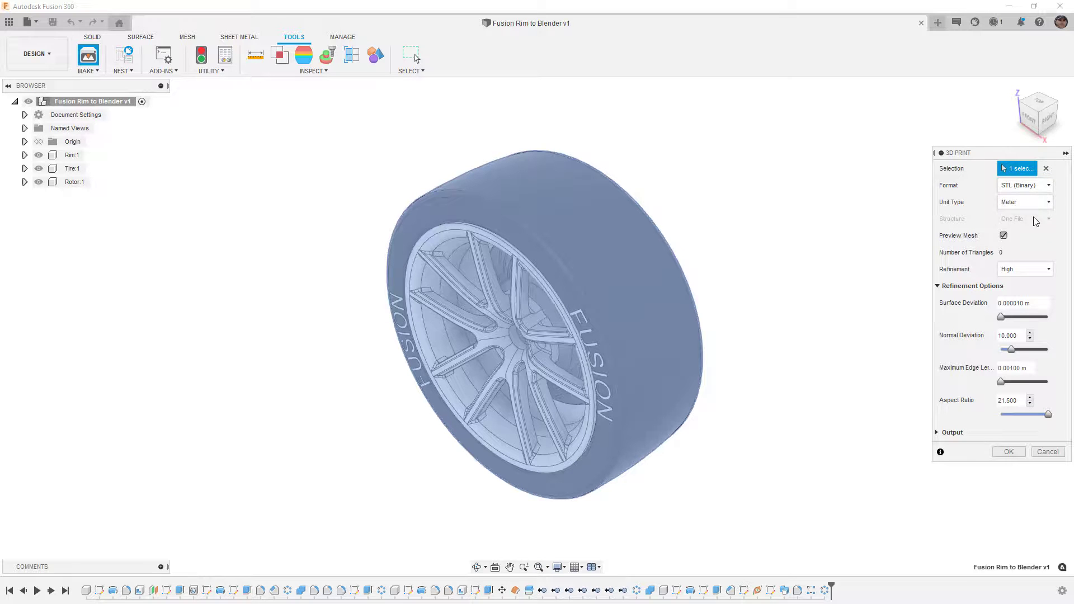
left_click(1030, 203)
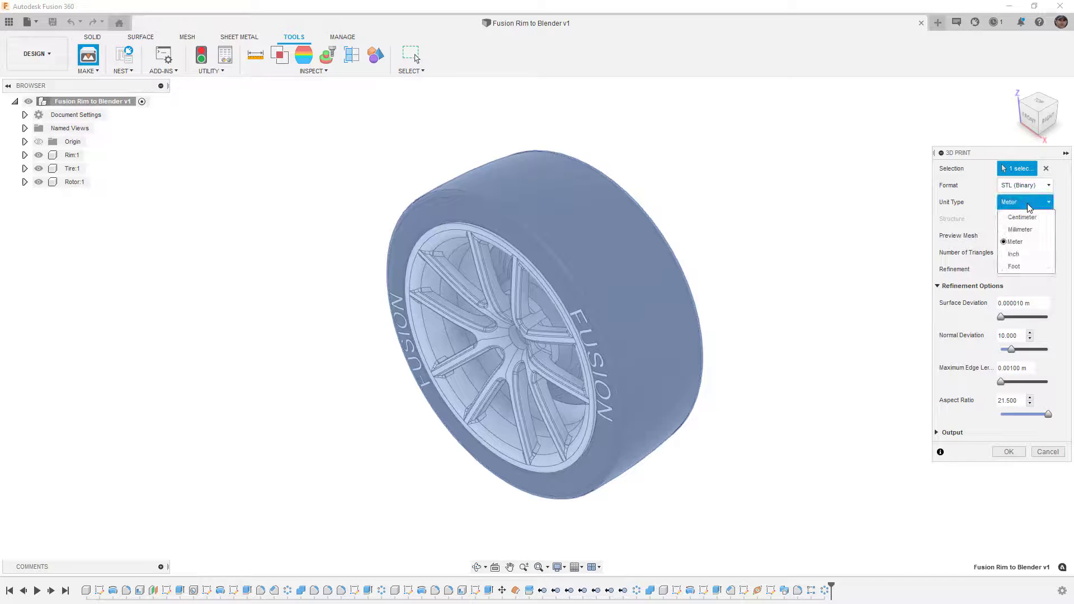
left_click(1024, 242)
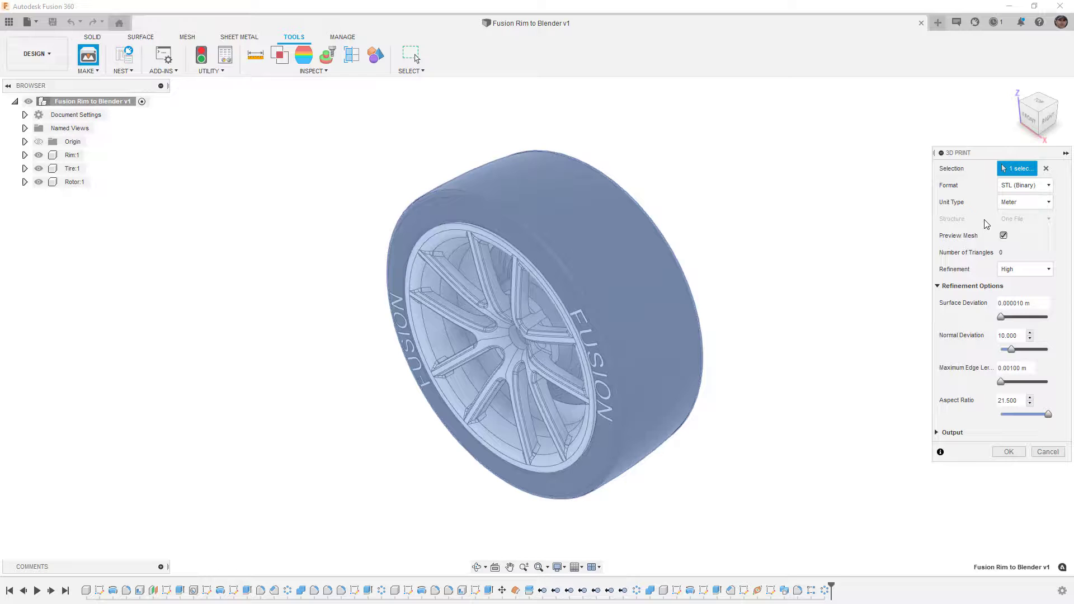
Set the mesh refinement to Custom and inspect the previewed triangles on the wheel up close
left_click(1042, 271)
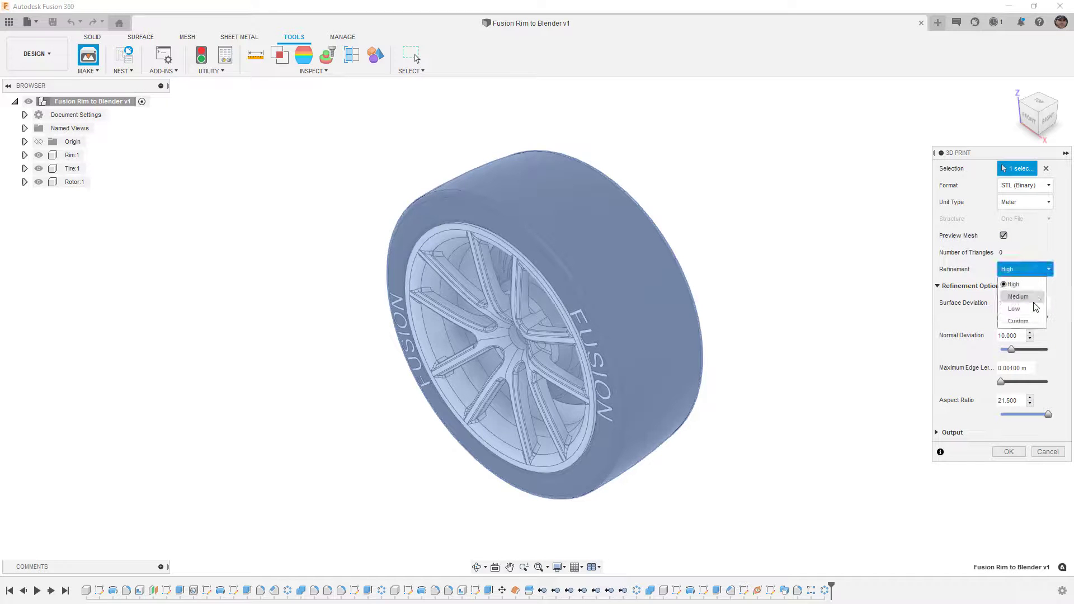
left_click(1033, 317)
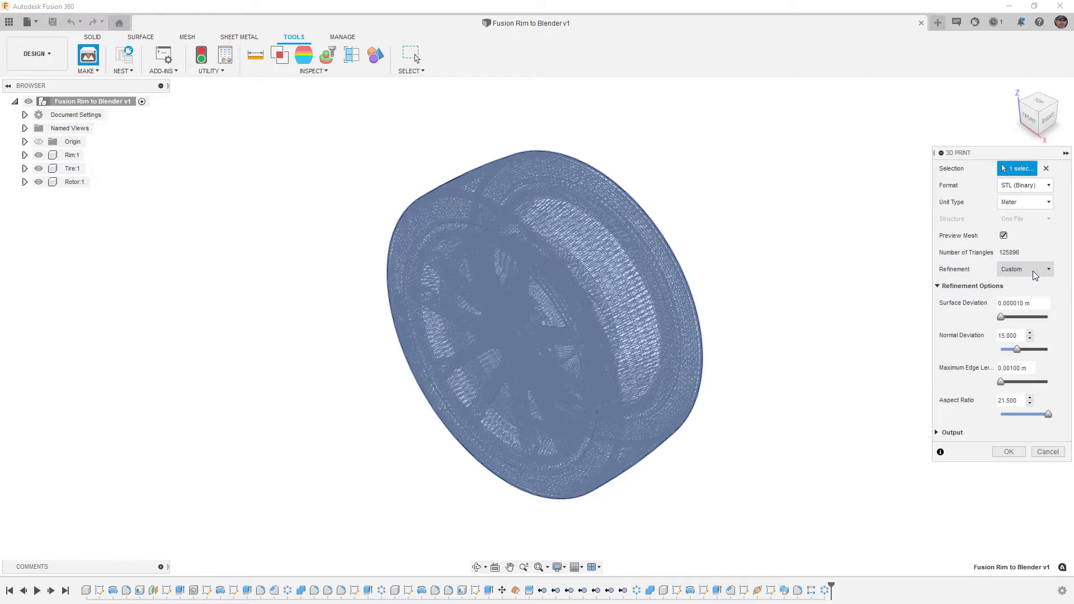
scroll(566, 244, "up", 5)
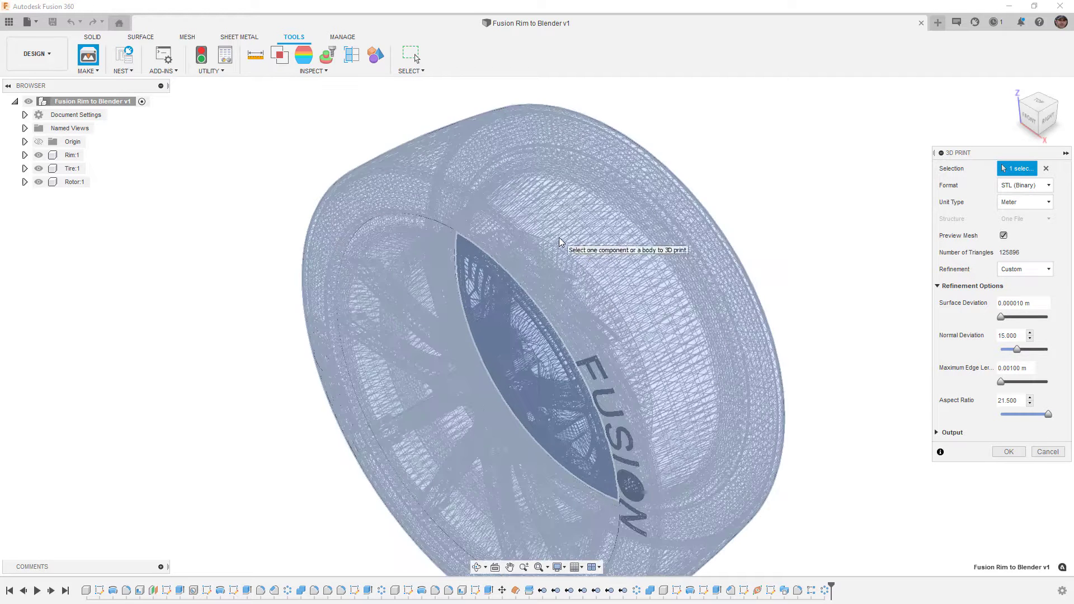
scroll(560, 243, "up", 3)
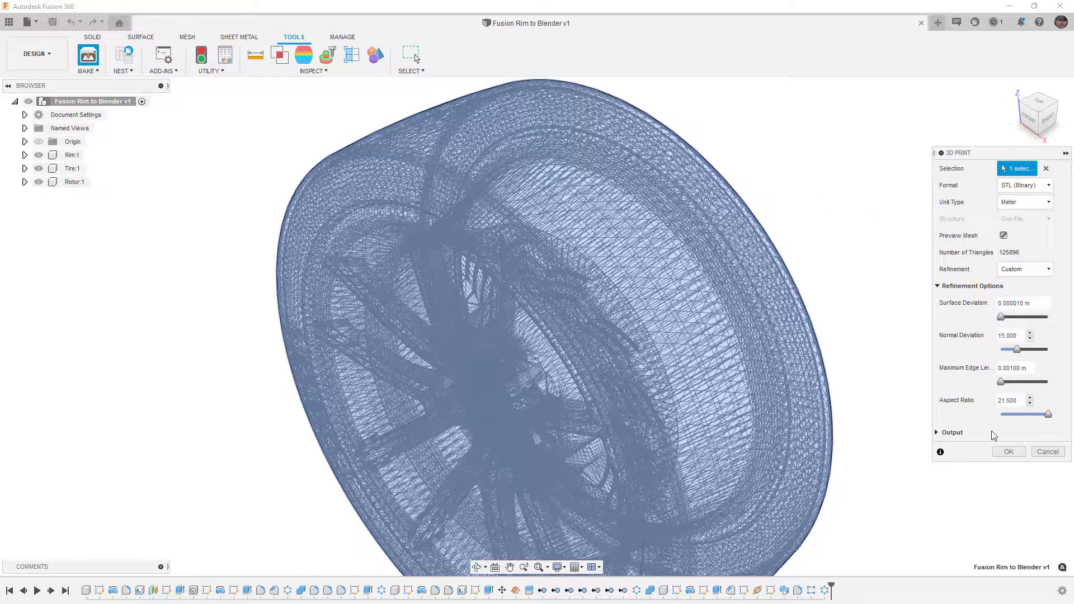
Save the mesh as an STL file named "Fusion Rim to Blender STL" in the 11 Fusion to Blender Series 2 folder
left_click(1005, 452)
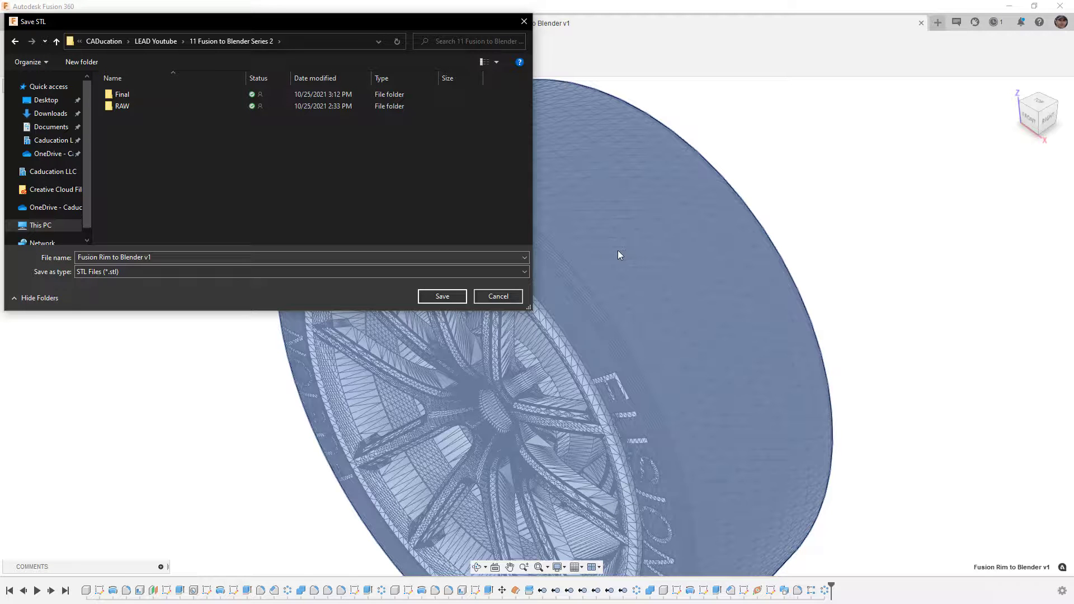
left_click(178, 258)
left_click(178, 258)
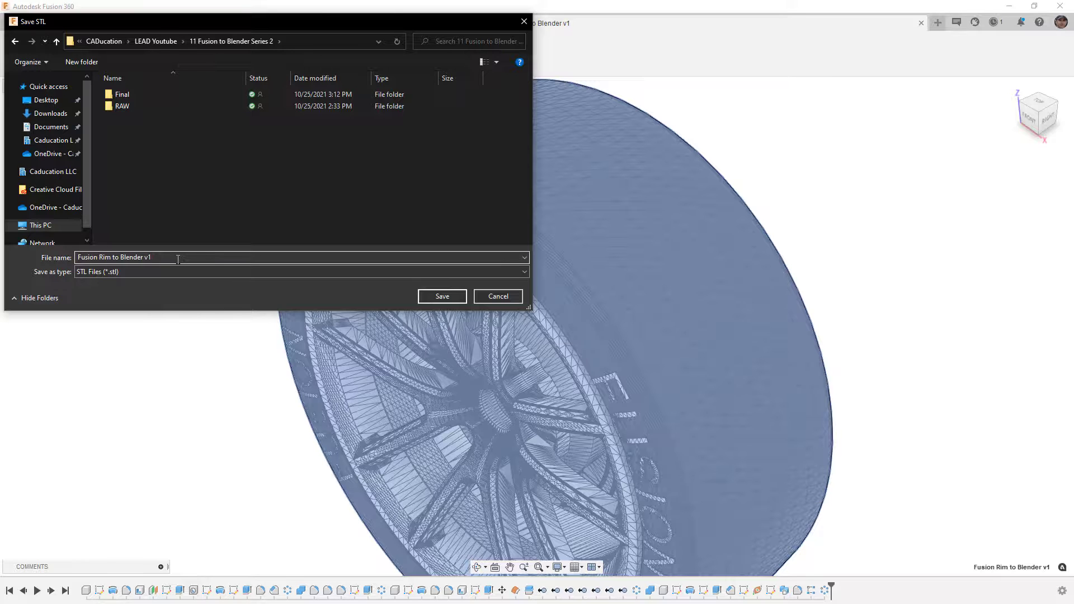
key("BackSpace")
key("BackSpace")
type("STL")
left_click(443, 296)
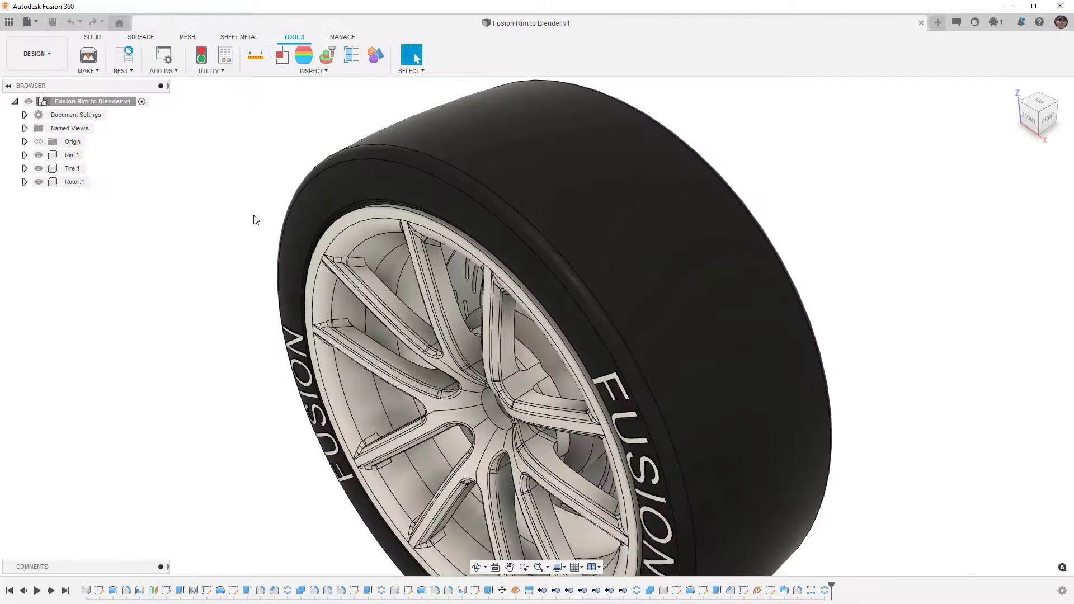
Set up an FBX export named "Fusion Rim to Blender v1", decline replacing the existing file and cancel the export
left_click(93, 37)
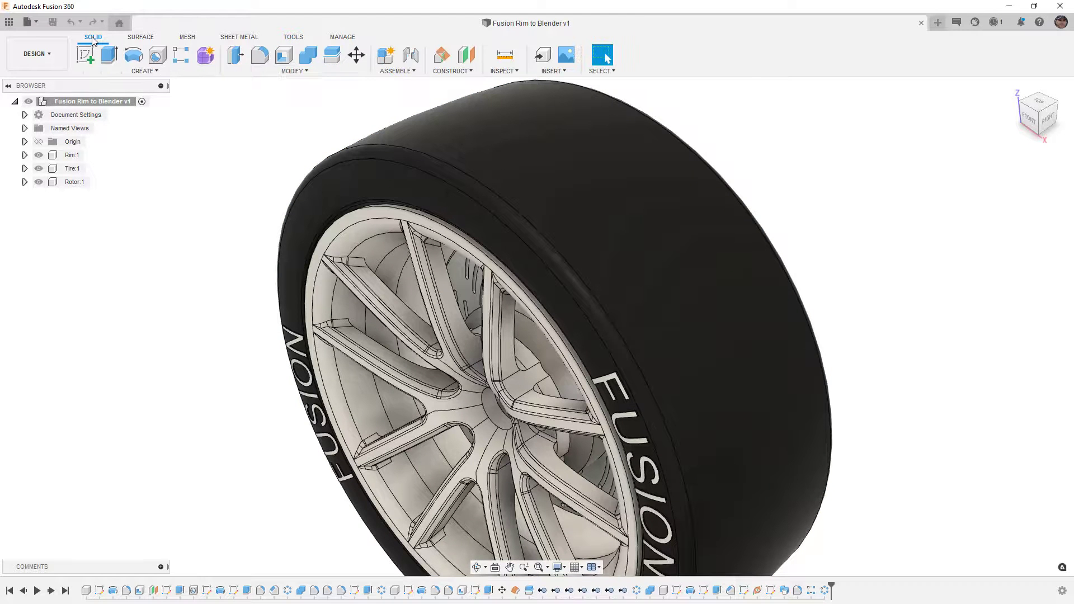
left_click(29, 22)
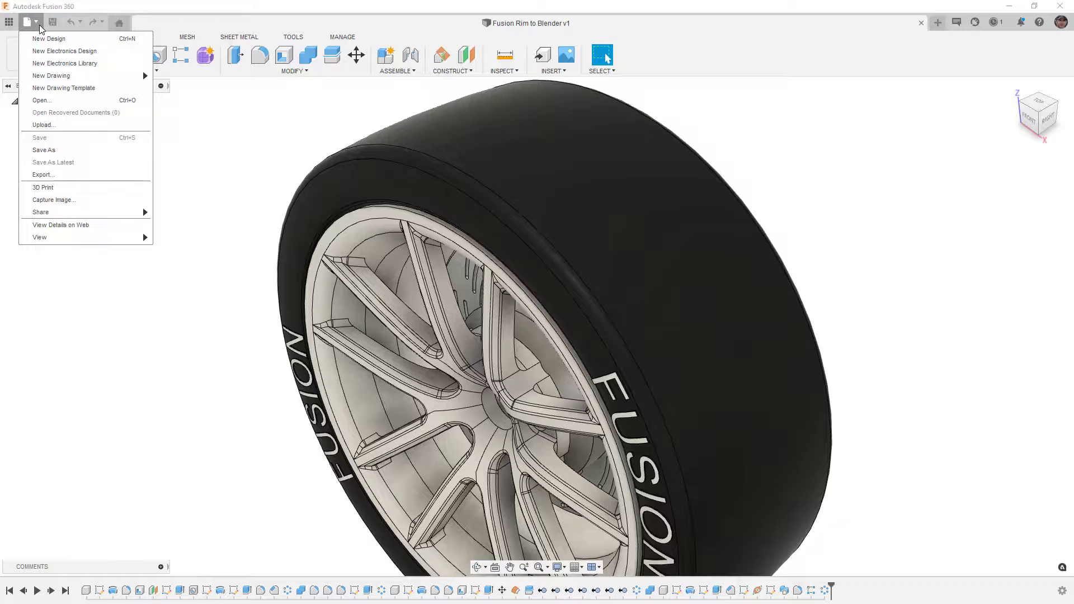
left_click(44, 175)
left_click(423, 143)
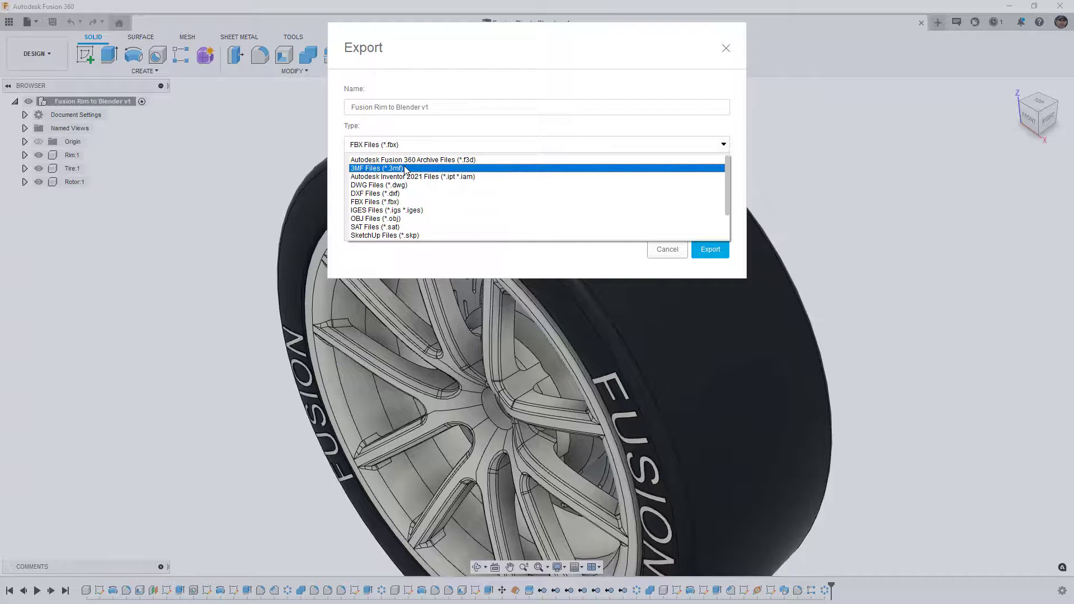
left_click(400, 202)
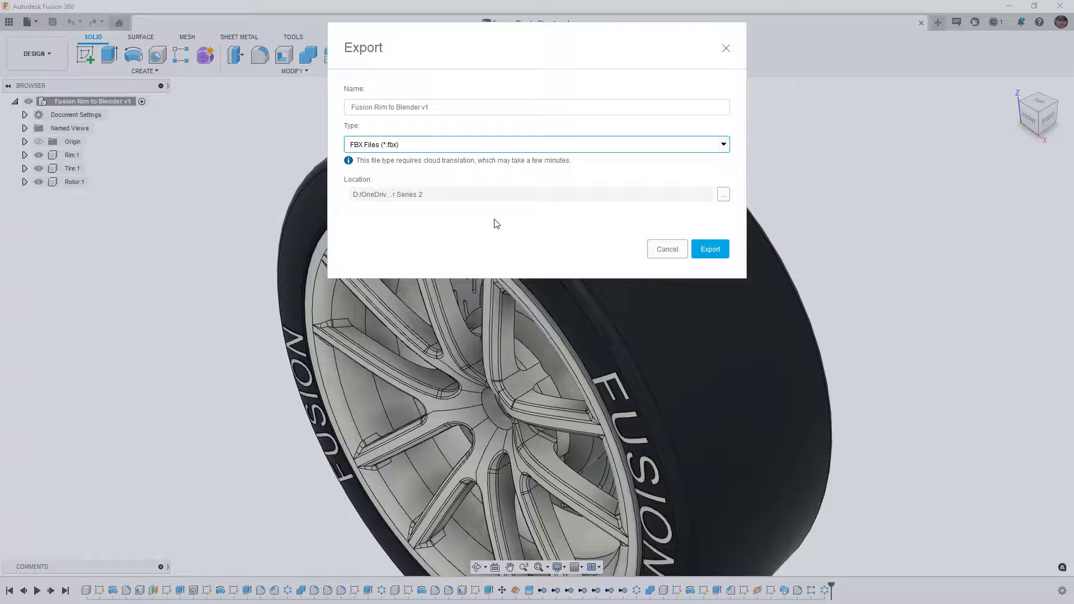
left_click(698, 249)
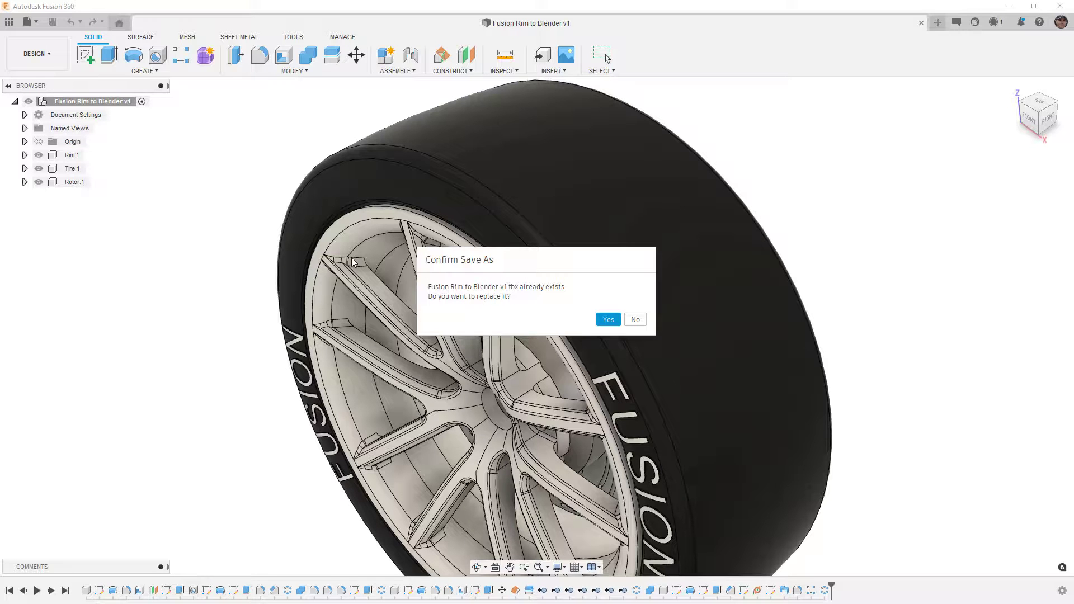
left_click(635, 320)
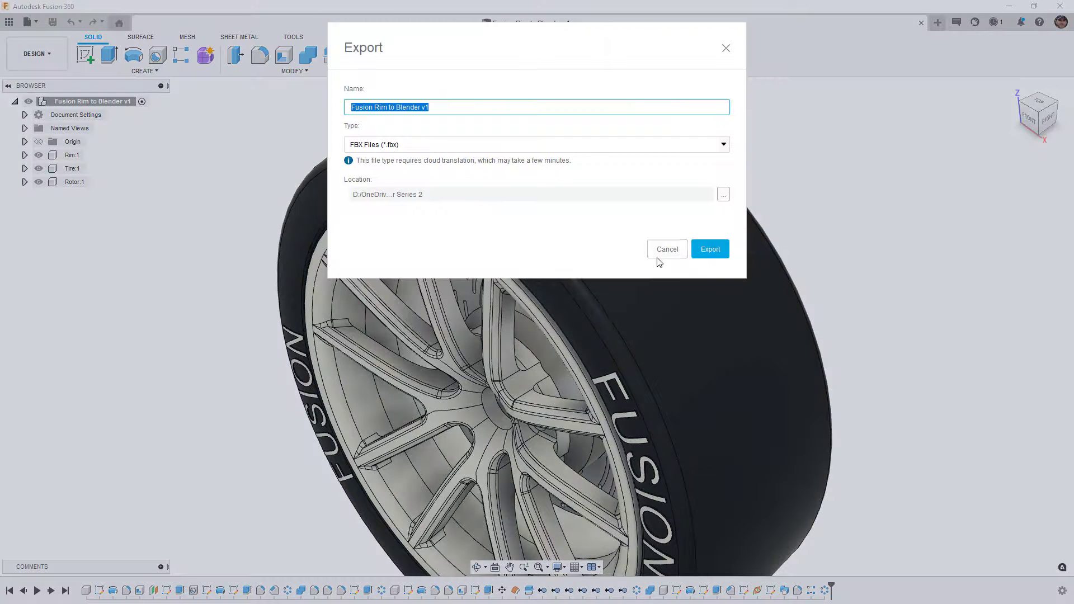
left_click(664, 248)
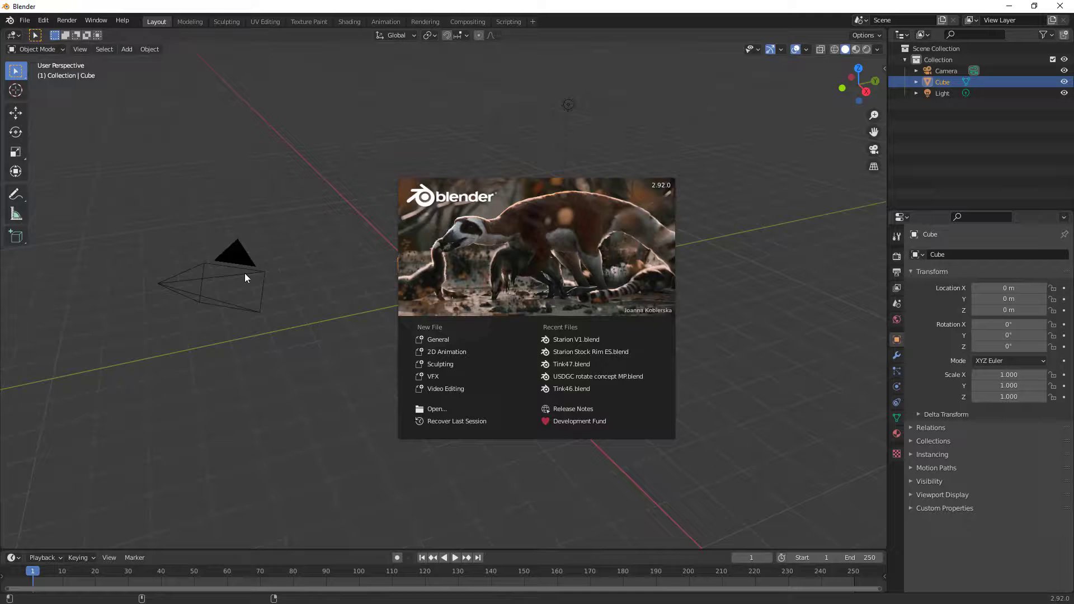
Switch to Blender, delete the default cube and import "Fusion Rim to Blender STL.stl" from the 11 Fusion to Blender Series 2 folder
left_click(296, 202)
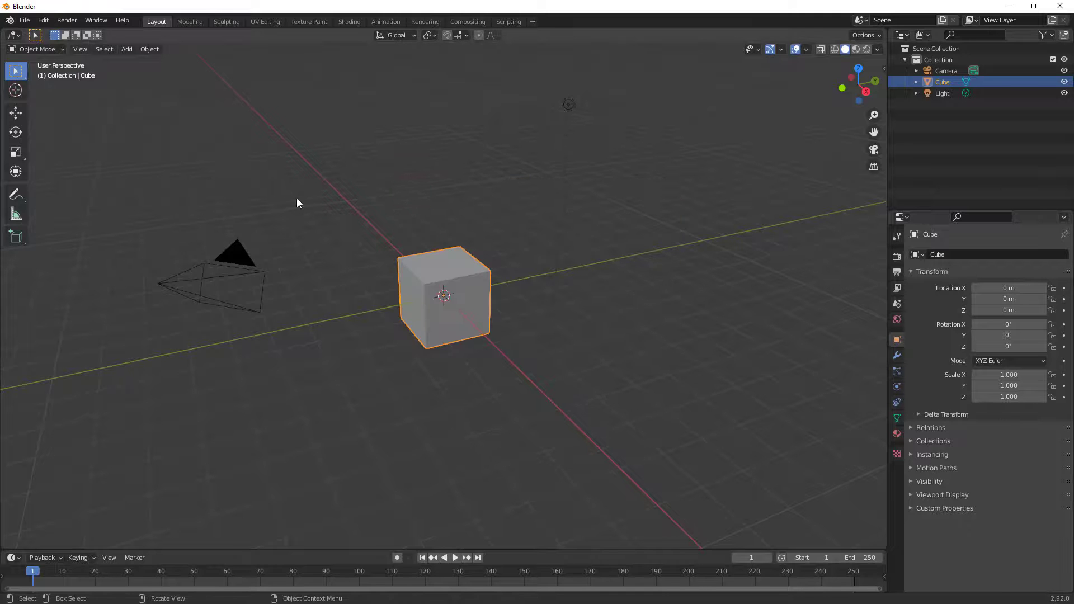
key("Delete")
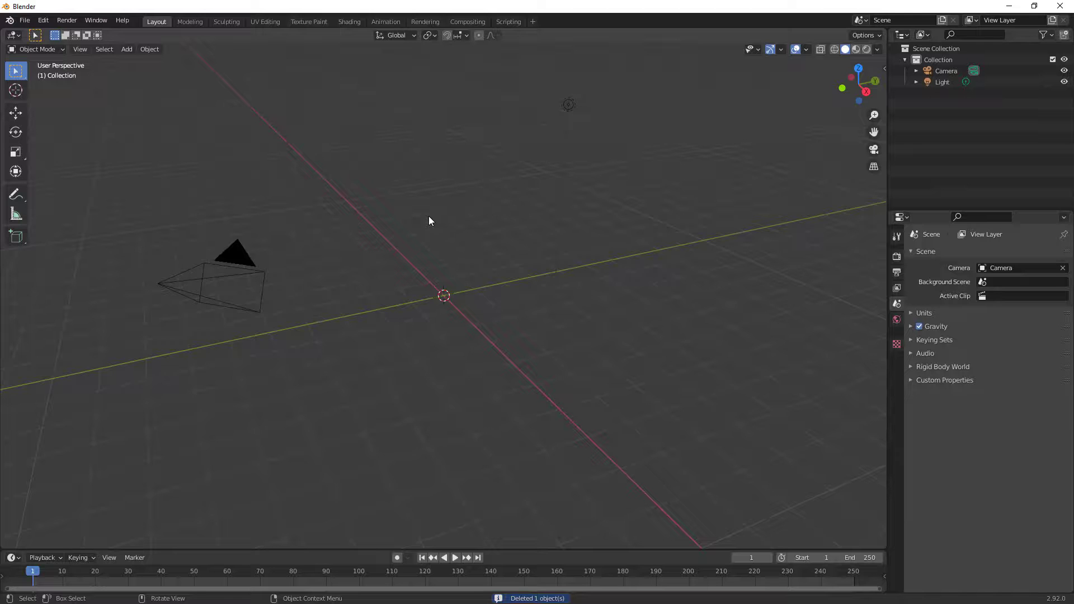
left_click(25, 21)
mouse_move(91, 170)
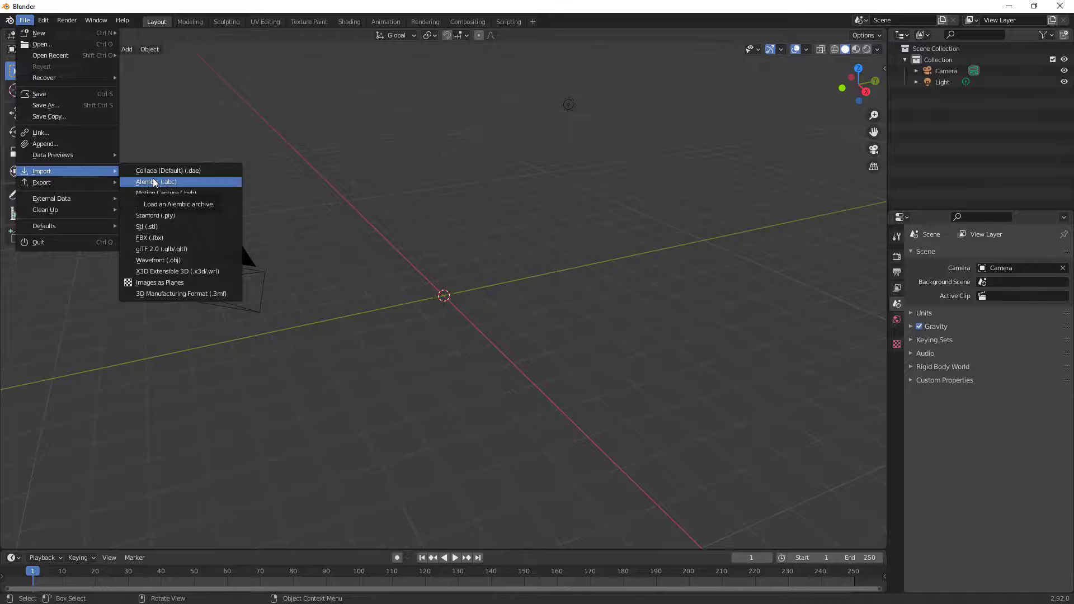
left_click(157, 226)
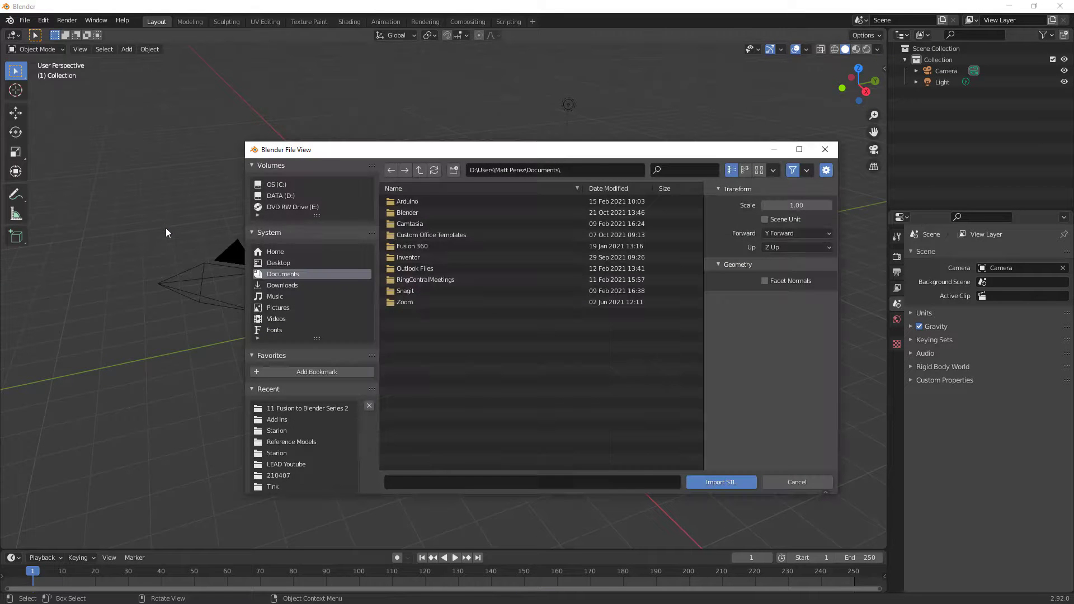
left_click(305, 409)
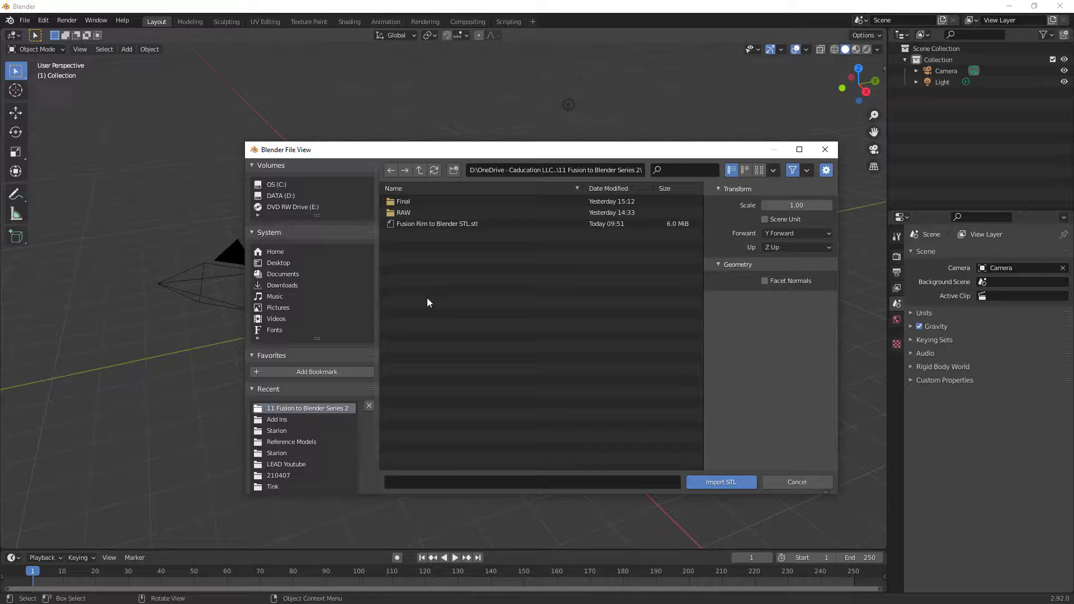
left_click(422, 223)
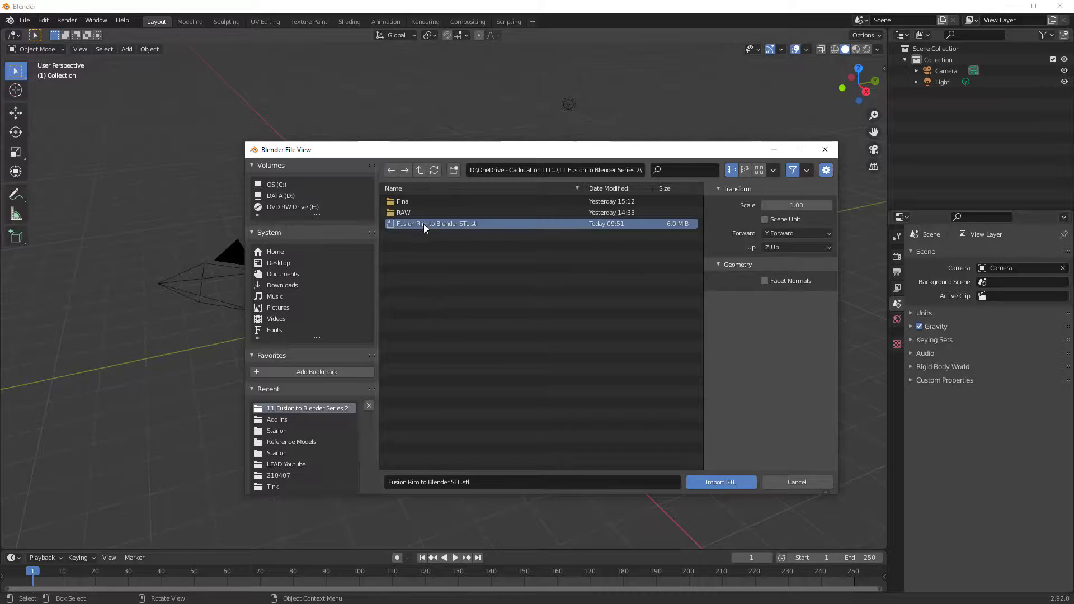
left_click(718, 481)
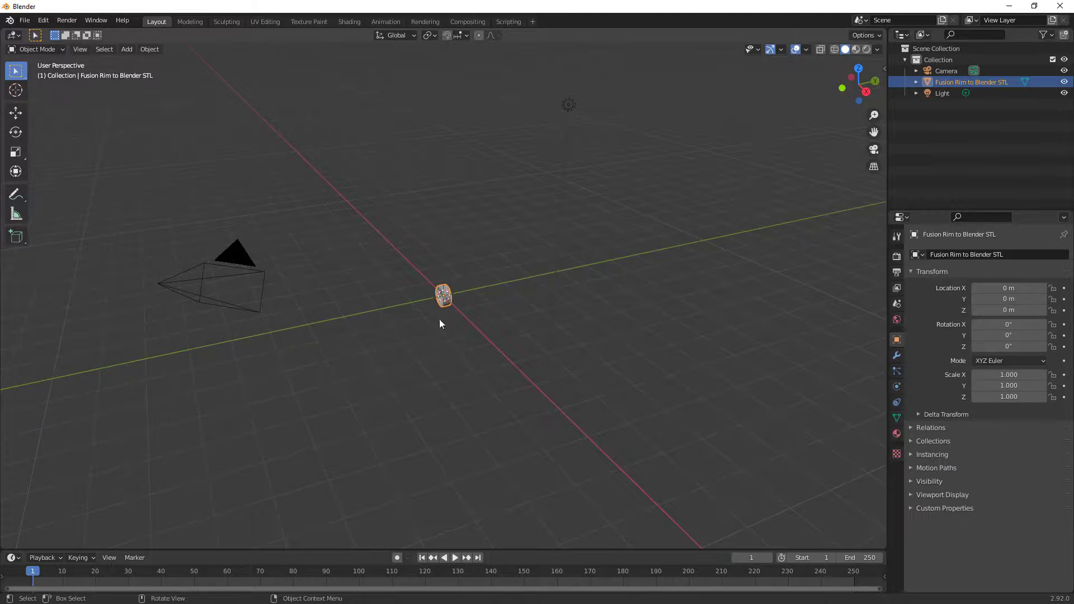
Examine the imported STL wheel up close and inspect its triangulated mesh in Edit Mode
scroll(444, 301, "up", 12)
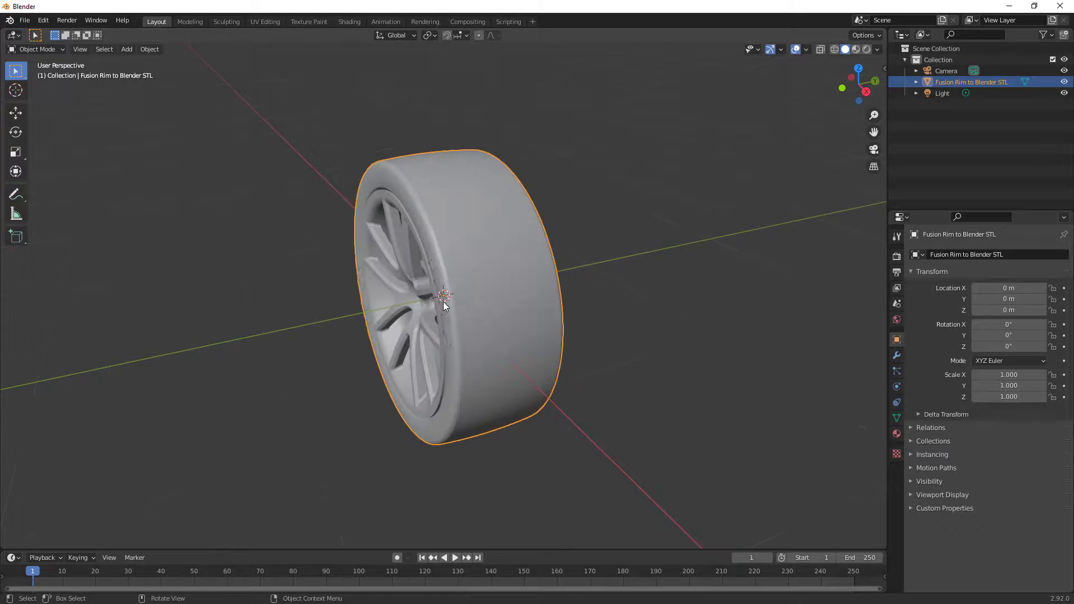
middle_click_drag(444, 305, 472, 301)
scroll(521, 284, "up", 3)
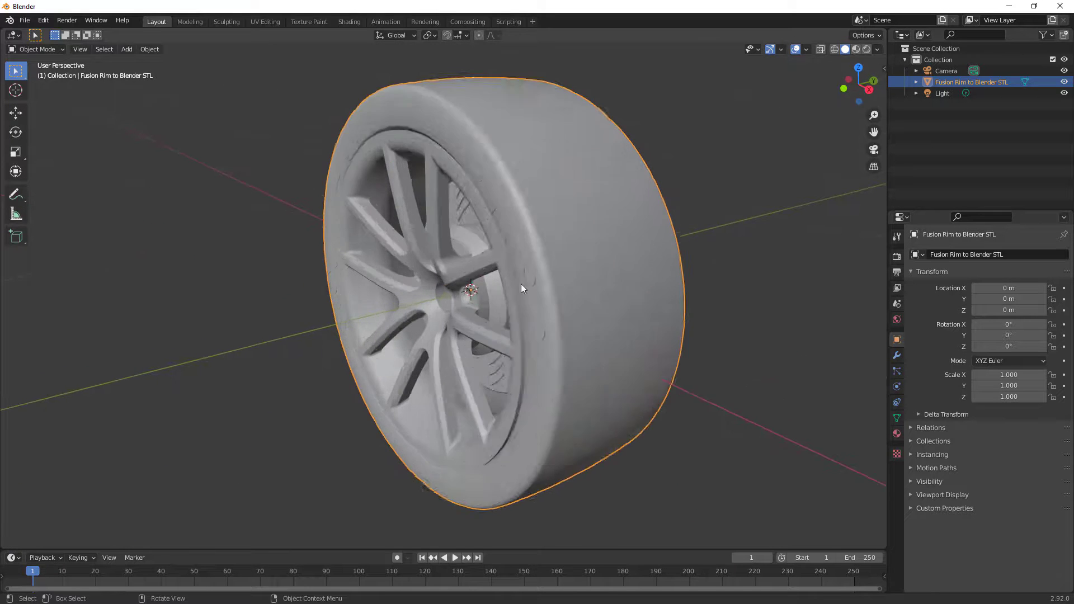
scroll(521, 284, "up", 2)
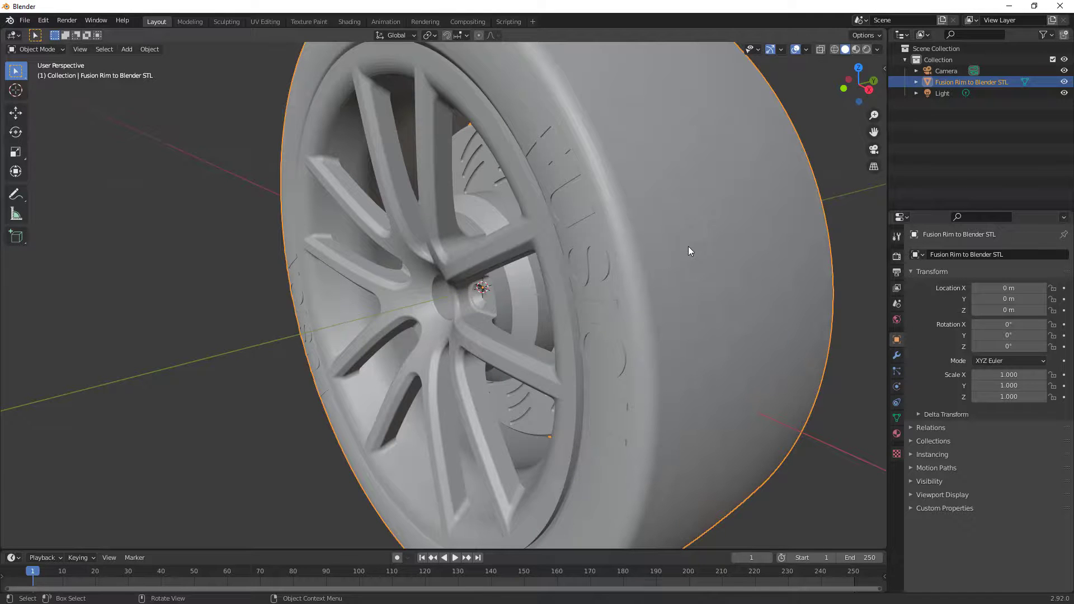
key("Tab")
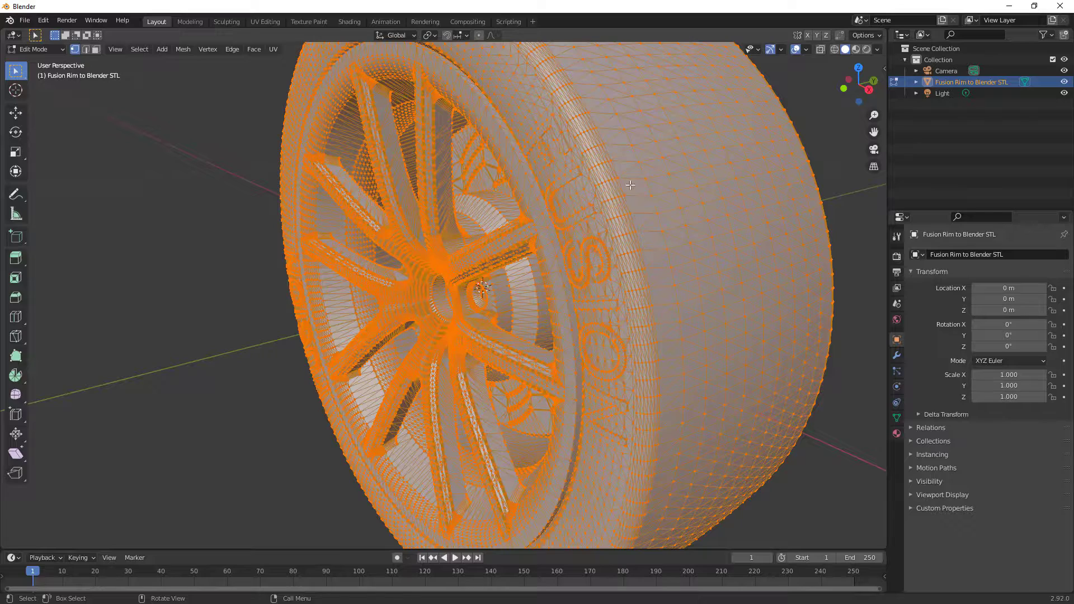
middle_click_drag(631, 185, 663, 214)
Measure the rim's diameter in Object Mode from the front view, and remove the measurement
left_click(863, 86)
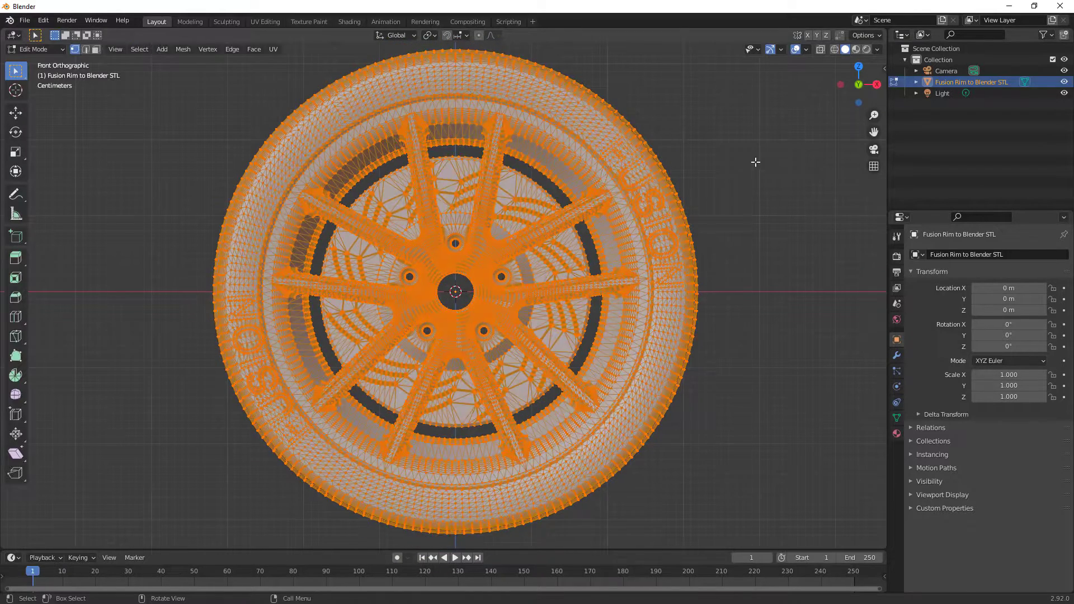
key("Tab")
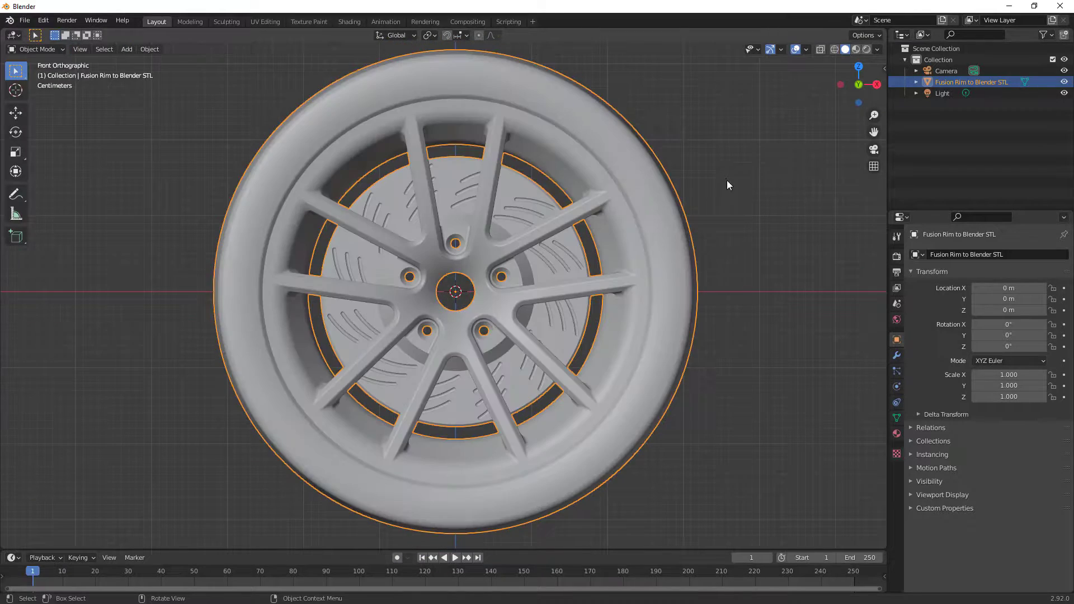
left_click(16, 215)
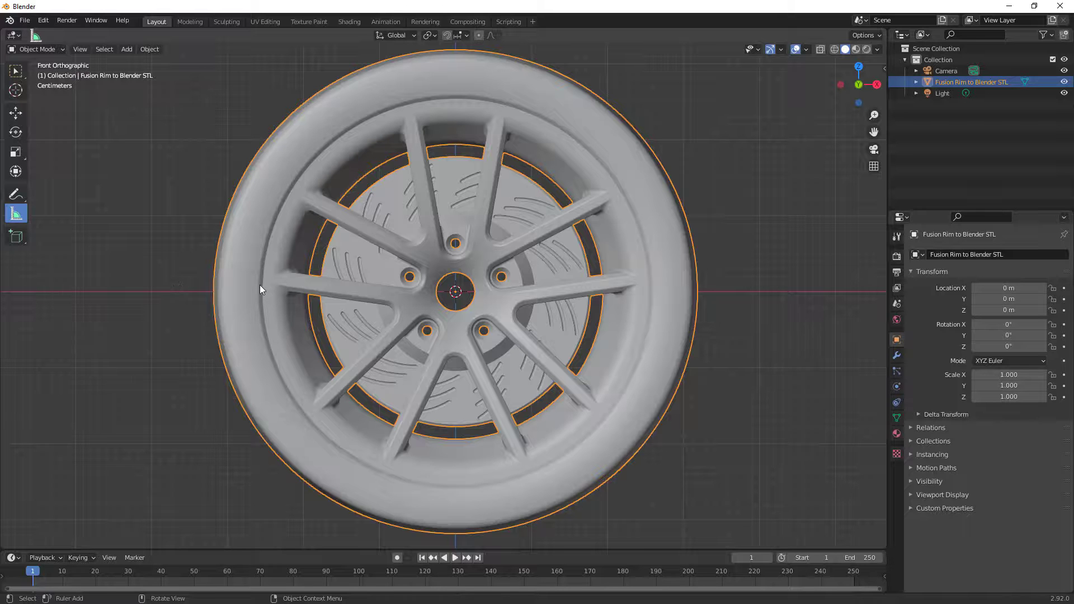
left_click_drag(260, 284, 650, 284)
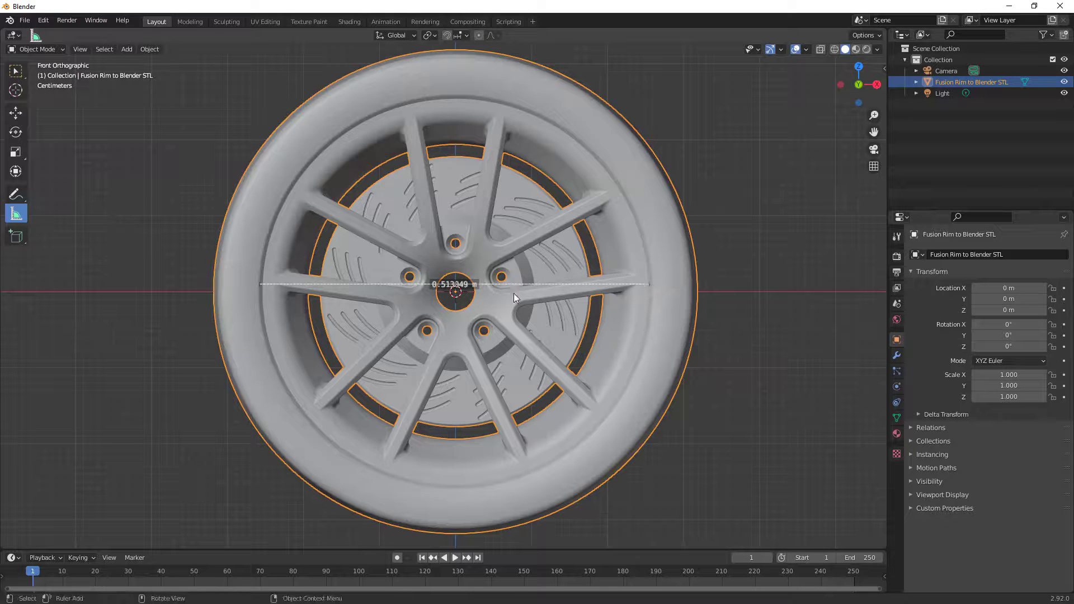
key("Delete")
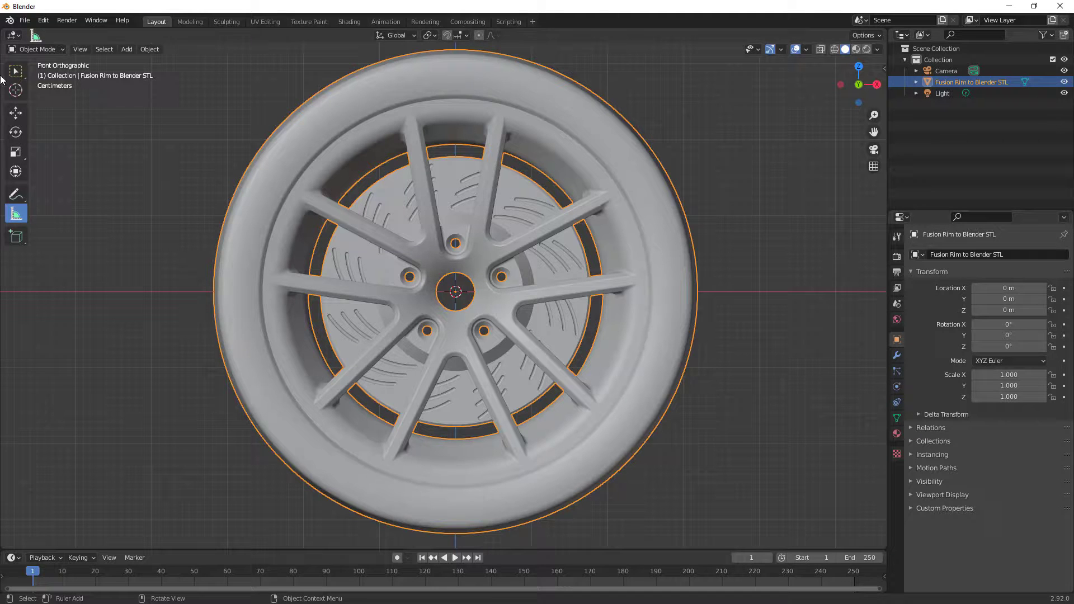
left_click(19, 74)
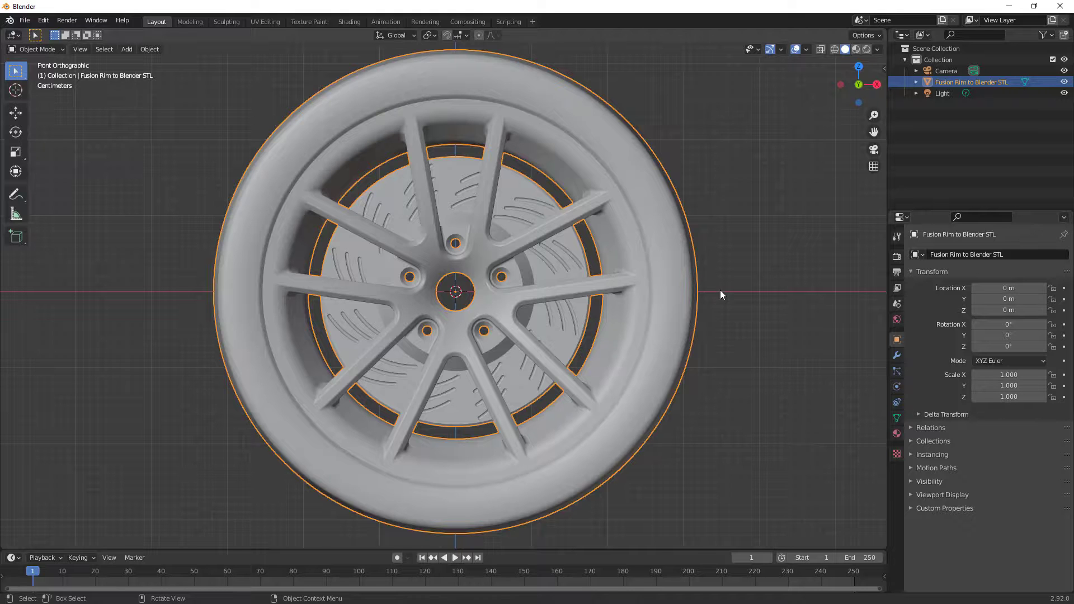
Check the scene's unit settings and the mesh data contained in the imported STL object
scroll(720, 290, "down", 5)
middle_click_drag(721, 297, 633, 352)
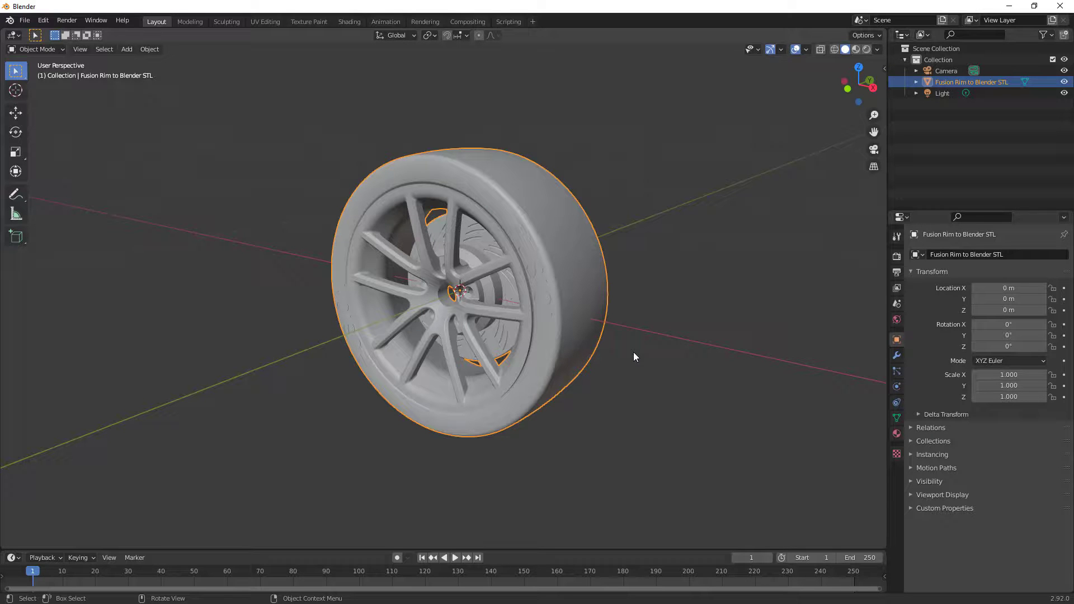
left_click(897, 305)
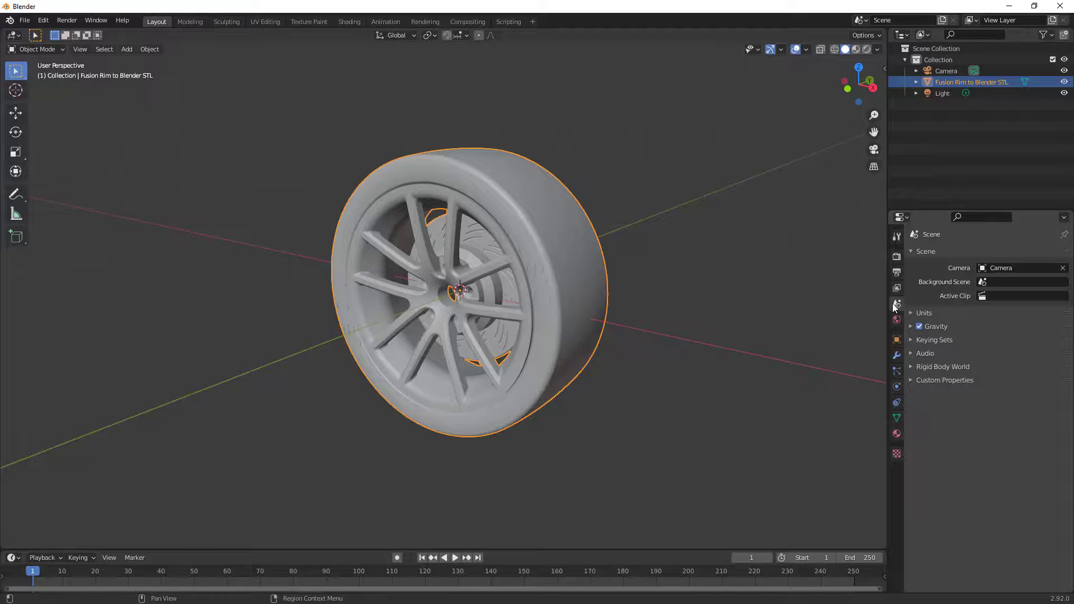
left_click(912, 312)
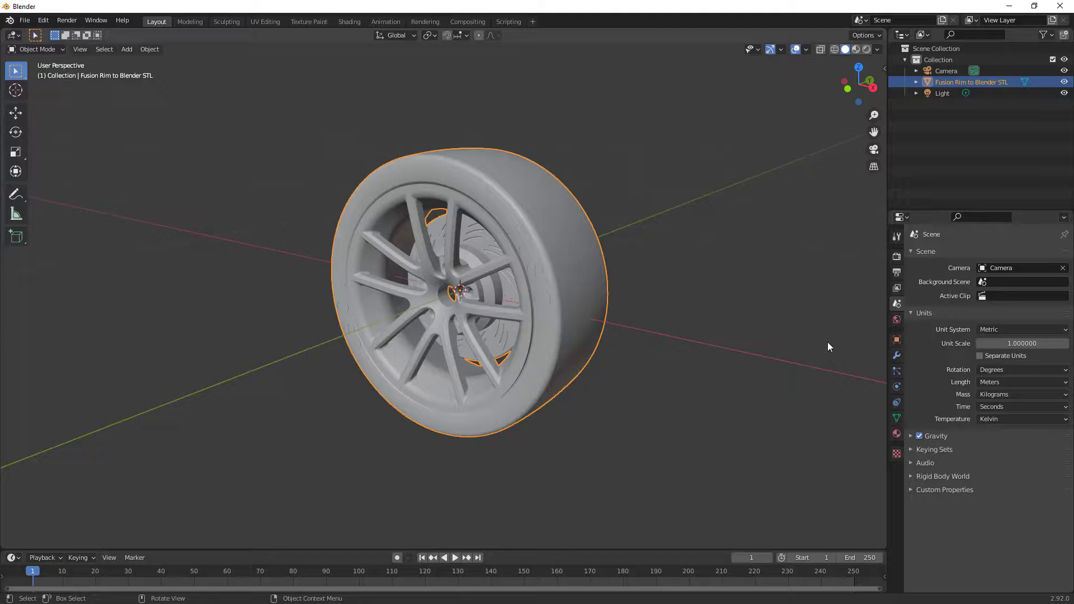
left_click(916, 82)
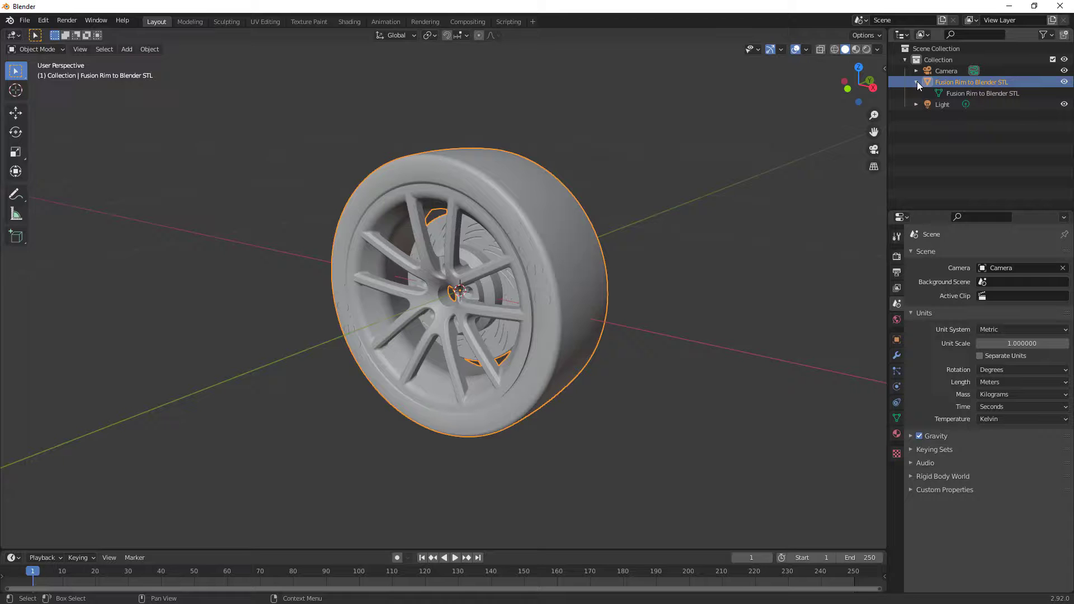
left_click(953, 96)
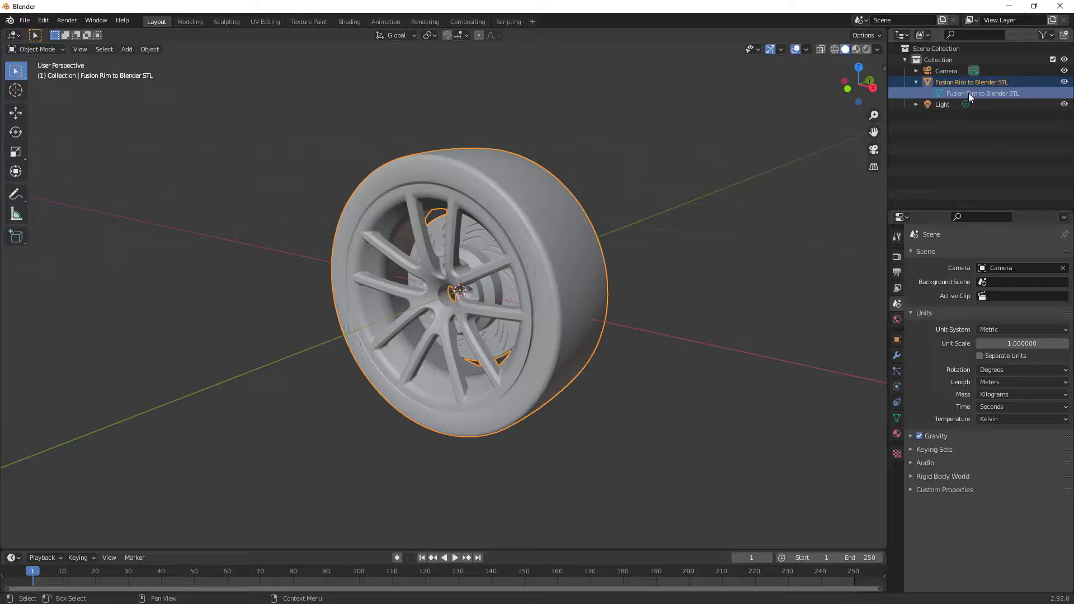
Hide the STL wheel and choose "Fusion Rim to Blender v1.fbx" from the 11 Fusion to Blender Series 2 folder for FBX import
left_click(1065, 82)
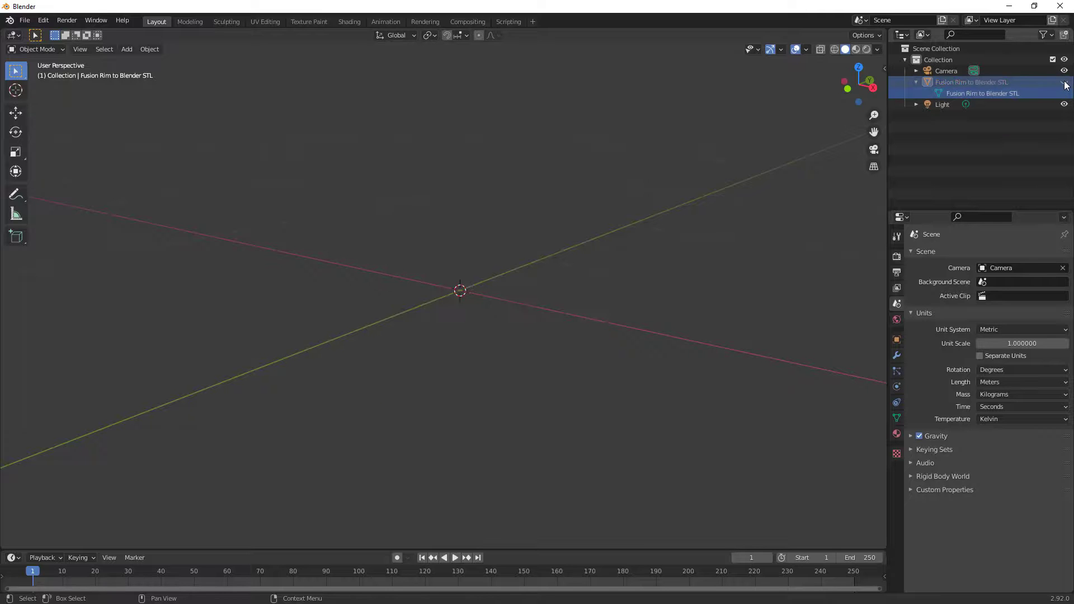
left_click(25, 20)
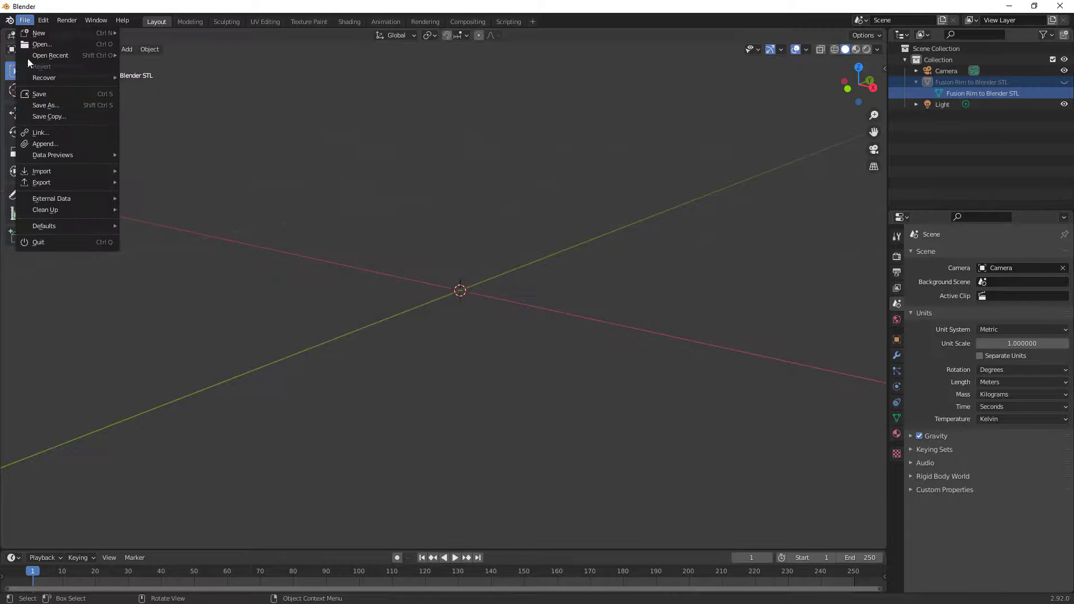
mouse_move(62, 171)
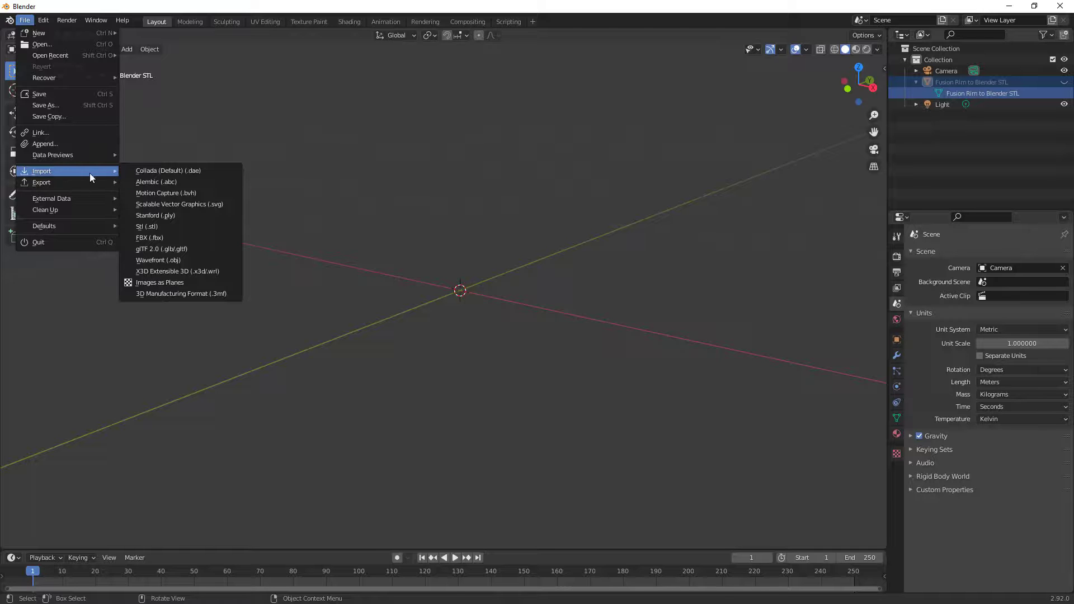
left_click(163, 237)
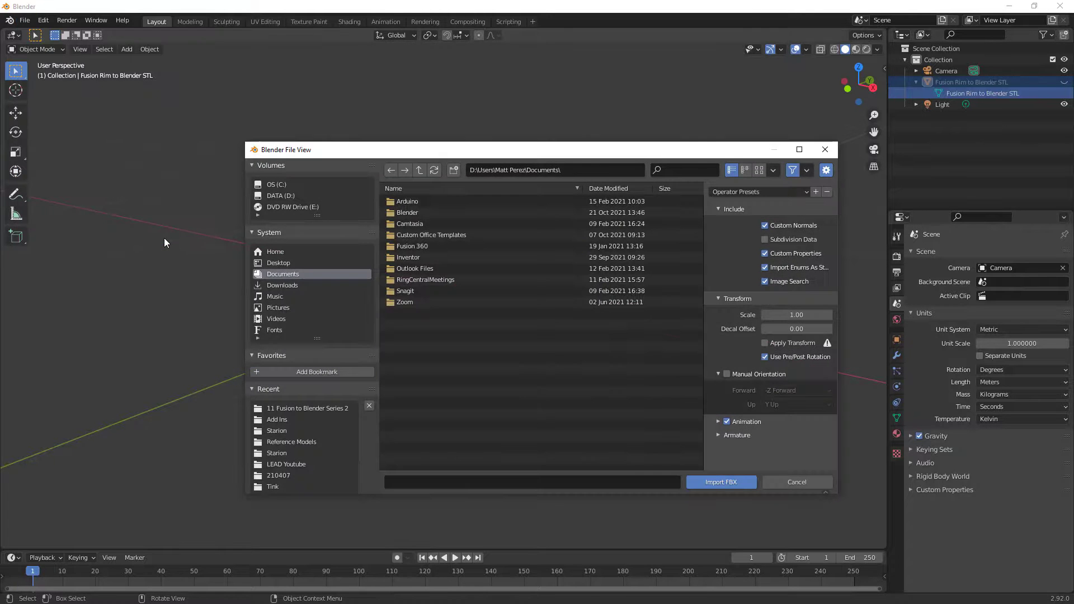
left_click(298, 410)
left_click(445, 224)
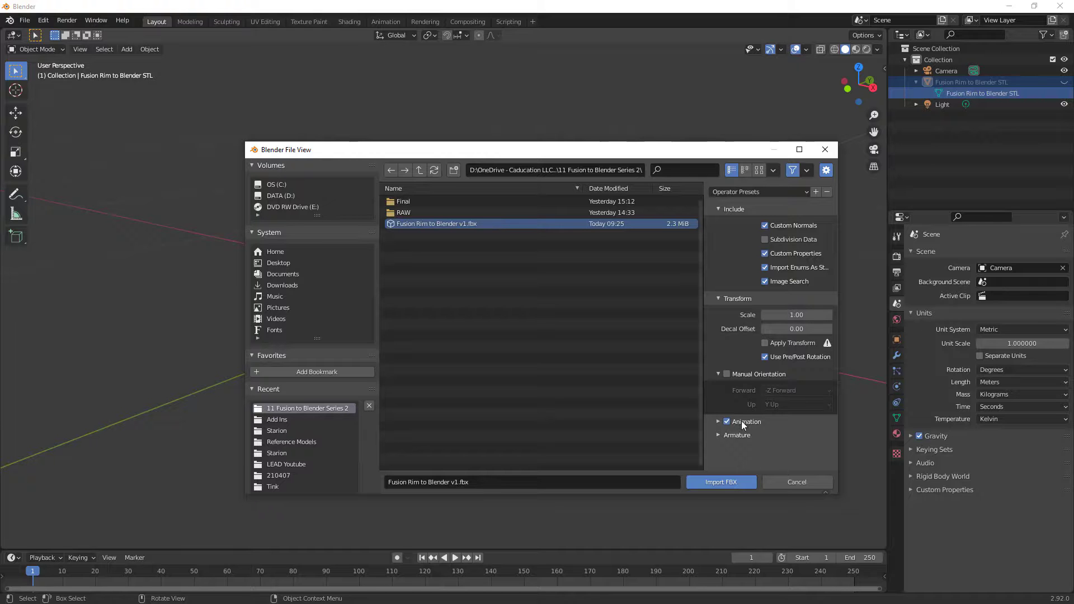
Turn off Animation in the FBX import options, review the Armature and Transform settings, and import the file
left_click(718, 422)
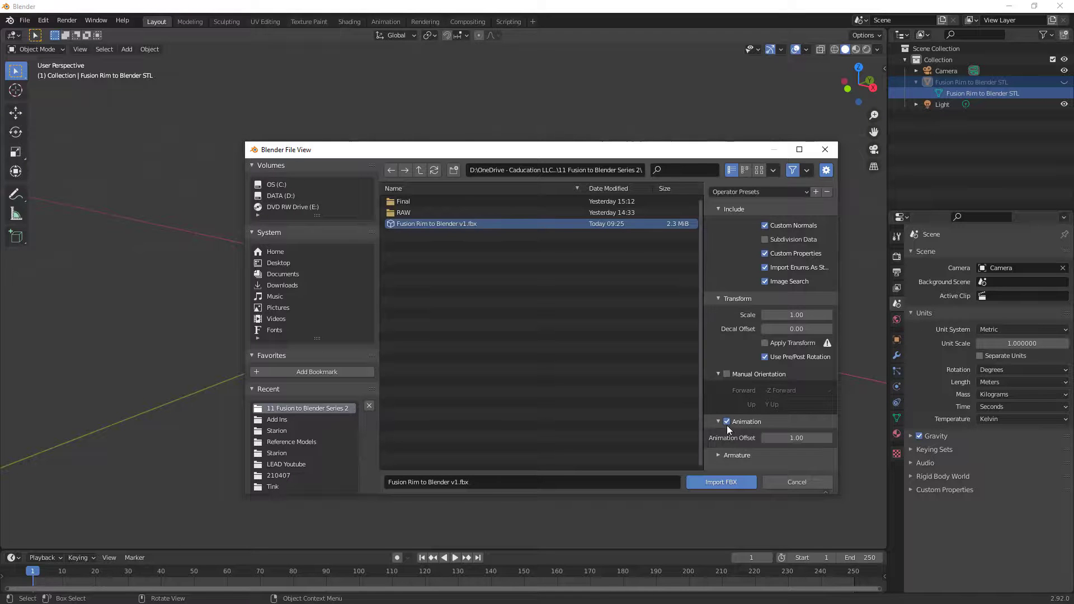
left_click(727, 421)
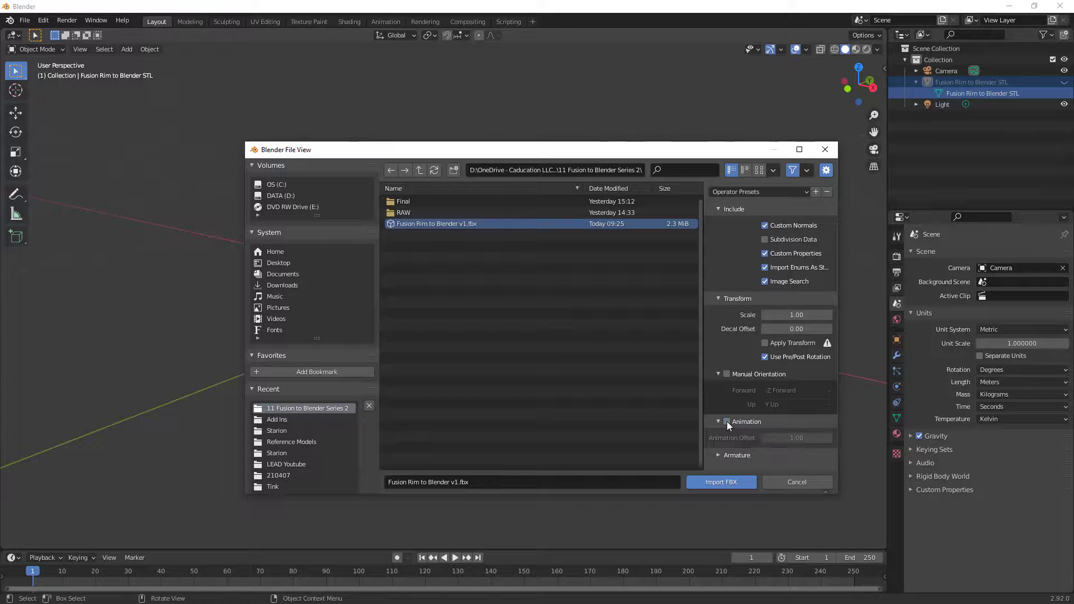
left_click(718, 455)
scroll(717, 448, "down", 3)
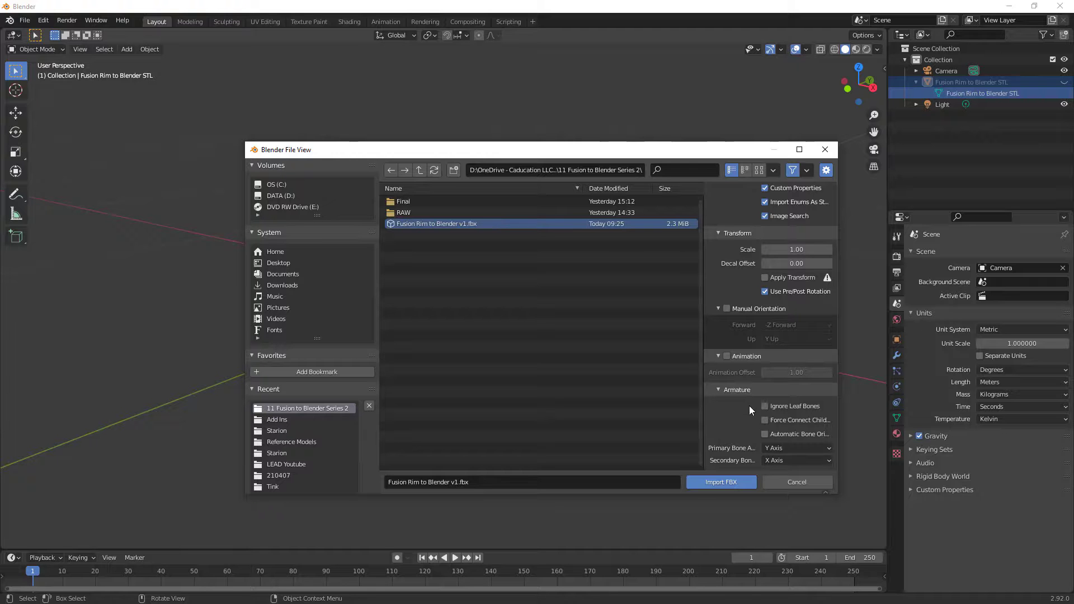
scroll(795, 421, "up", 2)
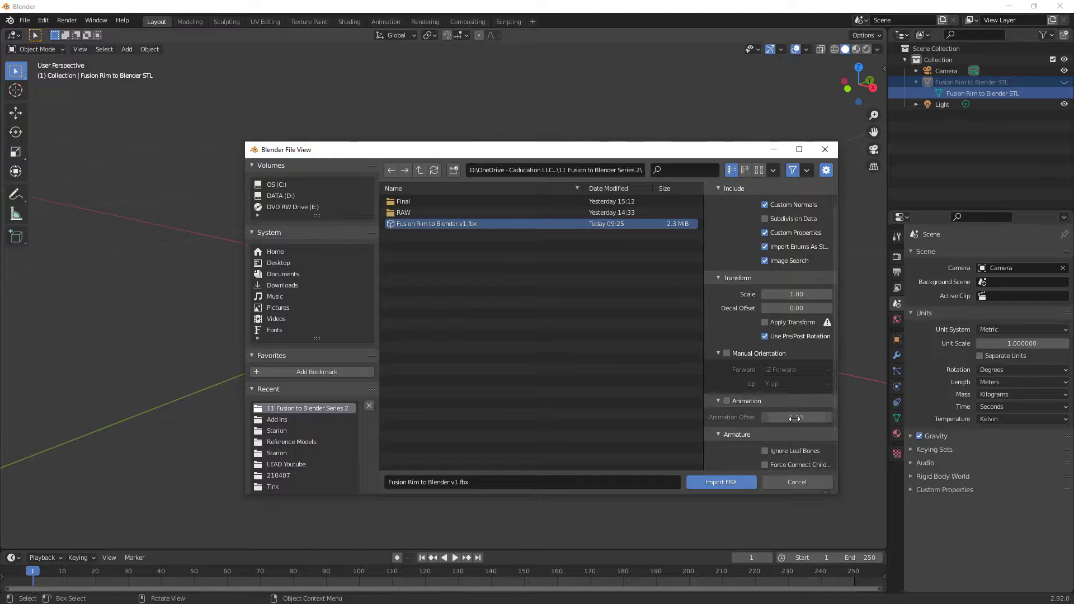
scroll(795, 420, "down", 1)
scroll(769, 442, "up", 1)
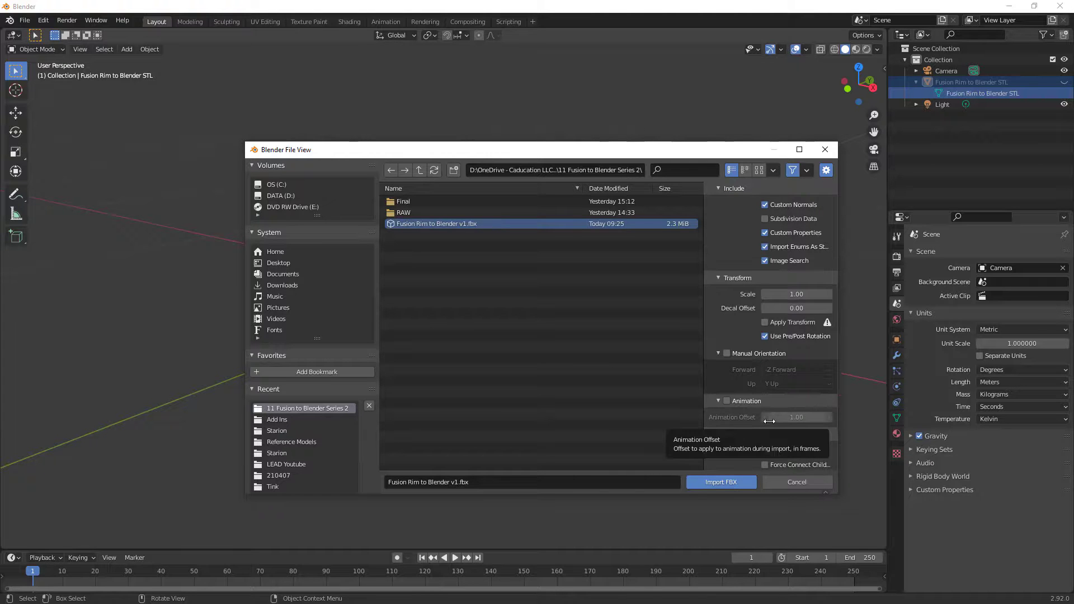
scroll(764, 410, "up", 1)
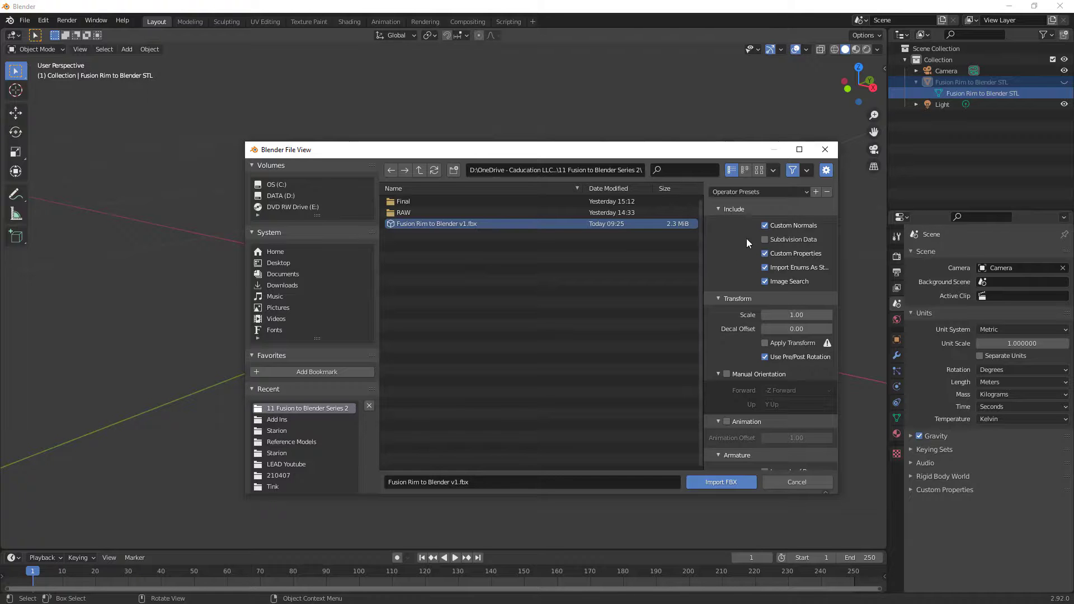
left_click(726, 483)
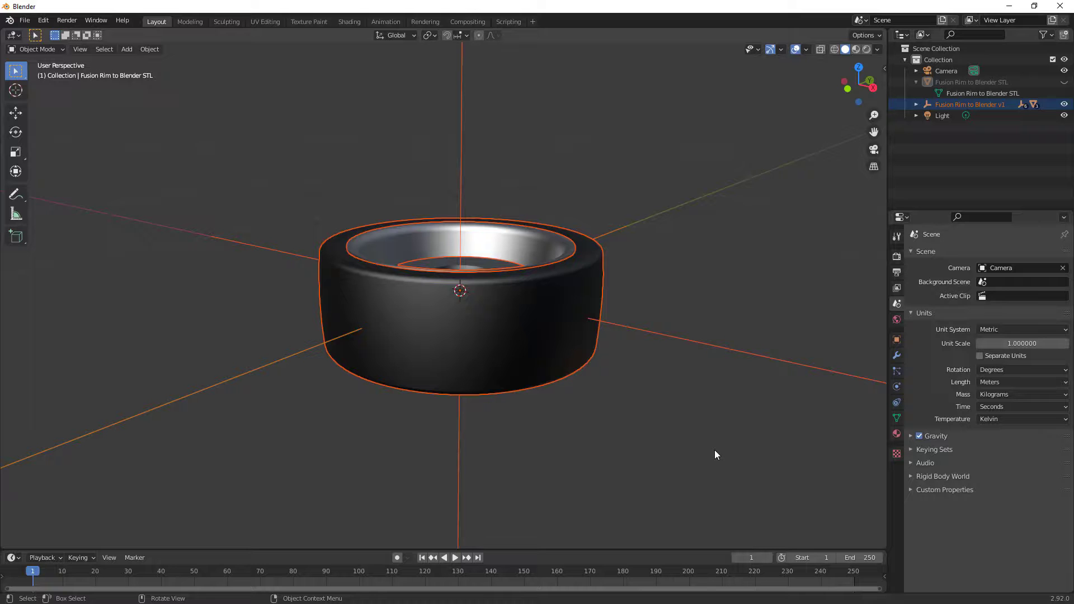
Examine the imported FBX wheel up close from several angles and look up the Empty entry among the addable object types
middle_click_drag(633, 405, 599, 287)
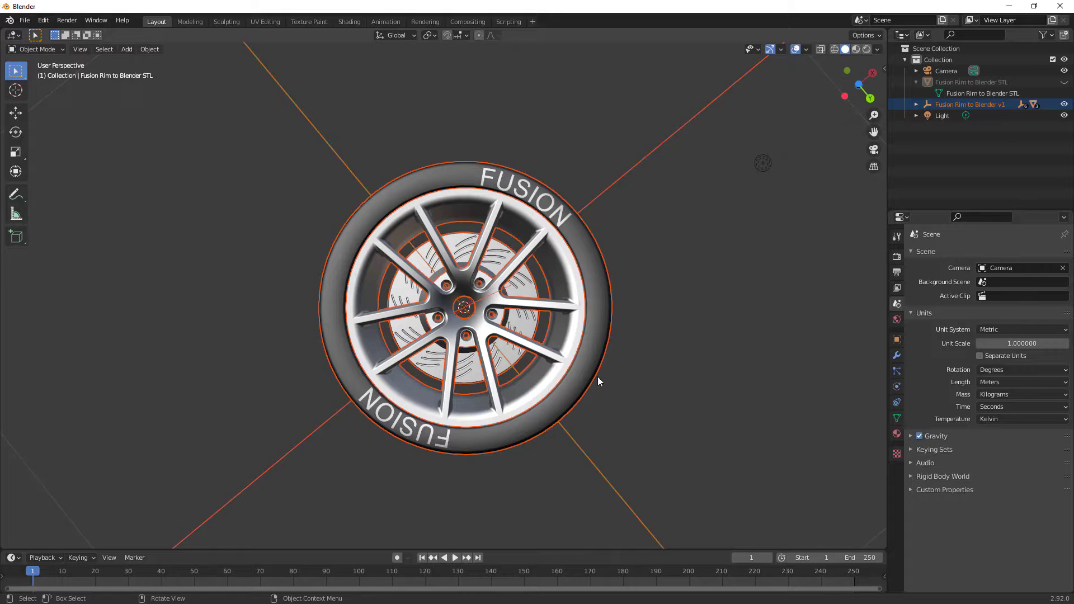
middle_click_drag(598, 378, 549, 343)
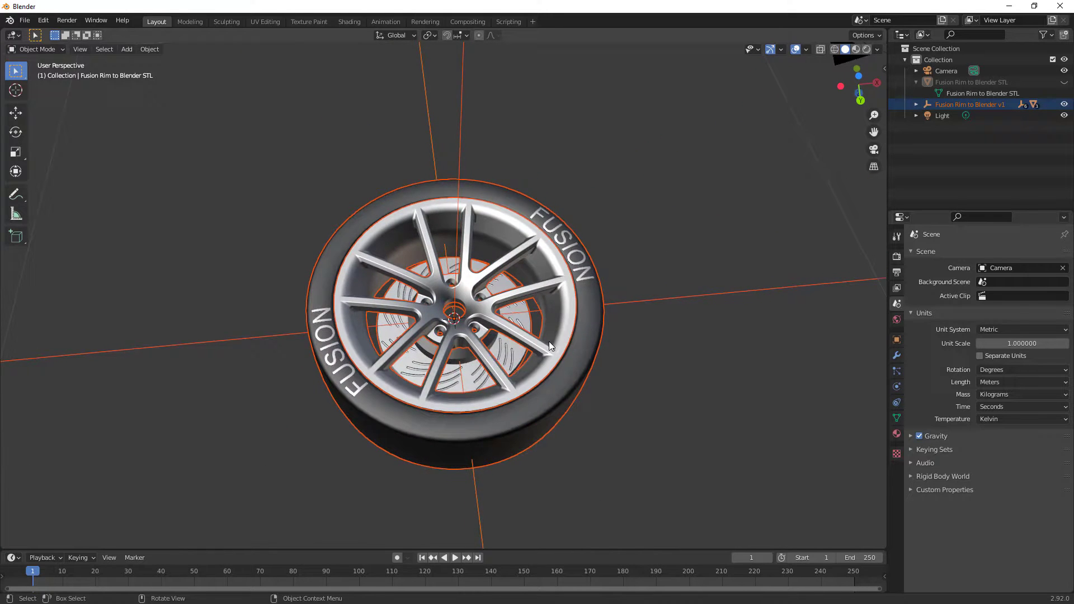
scroll(434, 371, "up", 4)
middle_click_drag(434, 372, 461, 295)
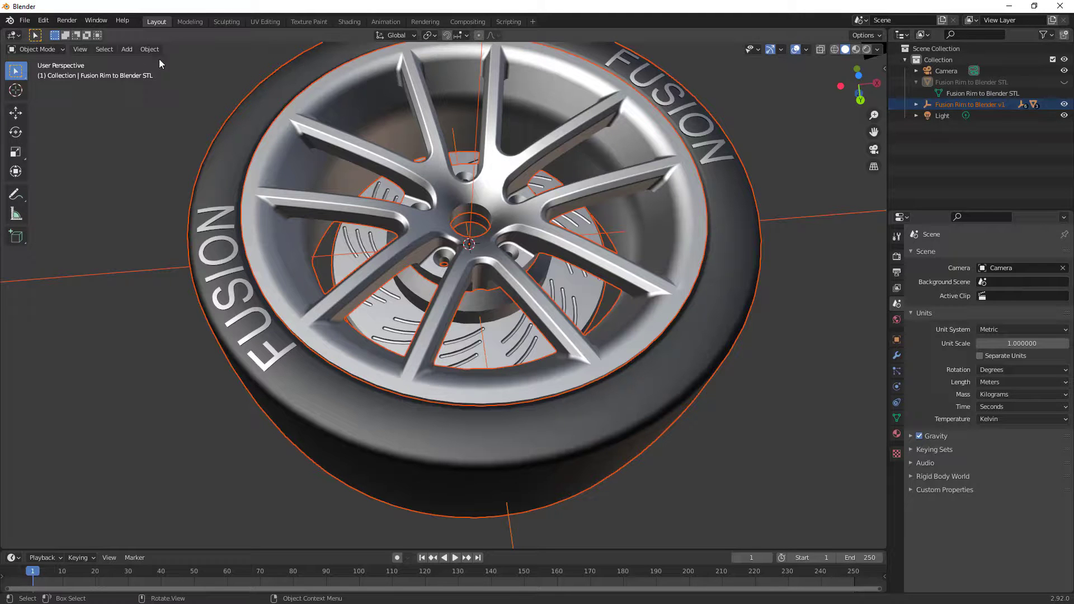
left_click(127, 49)
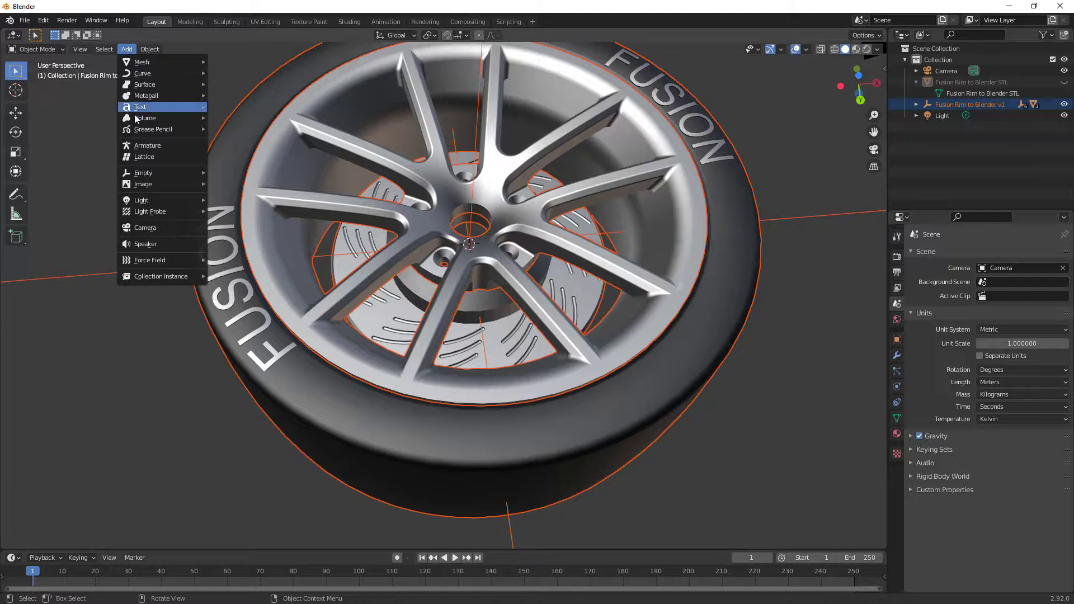
mouse_move(140, 176)
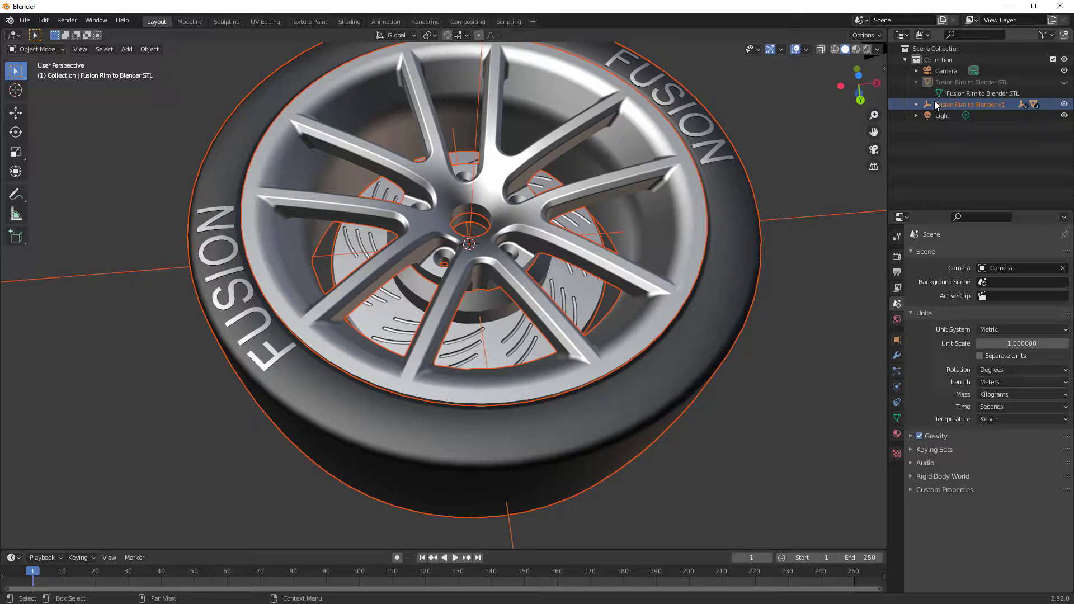
Expand the imported FBX hierarchy down to the rim's body and inspect its mesh data and enamel paint material
left_click(917, 104)
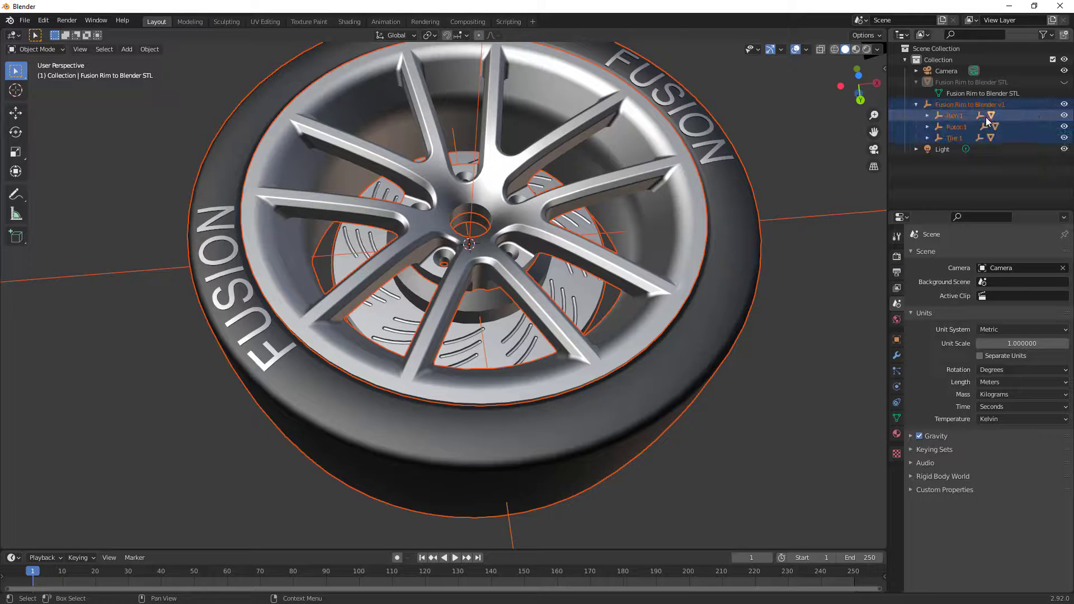
left_click(928, 115)
left_click(939, 126)
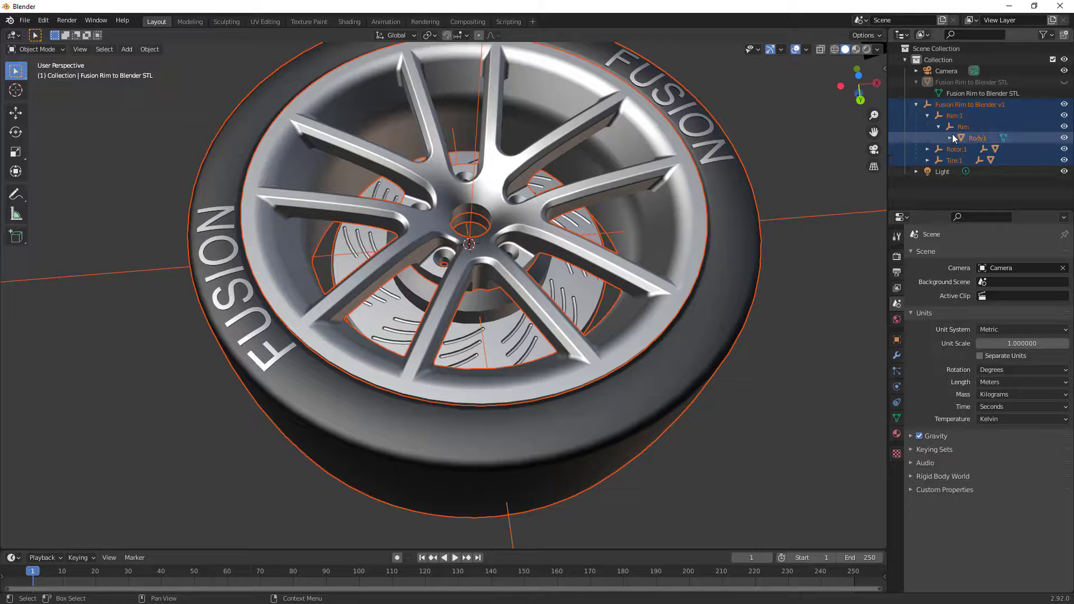
left_click(951, 138)
left_click(961, 149)
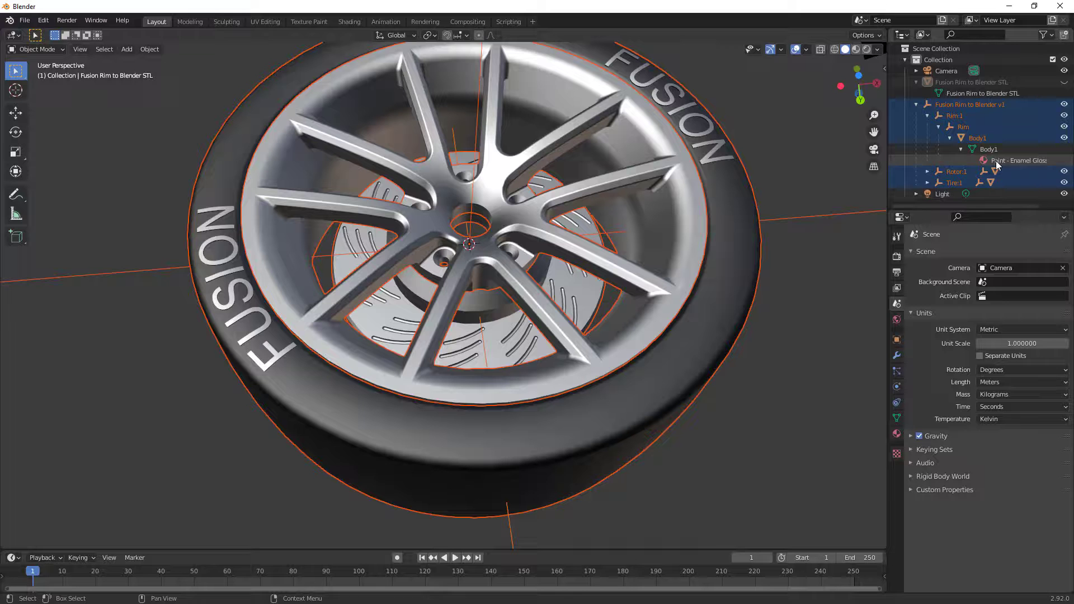
left_click(1012, 161)
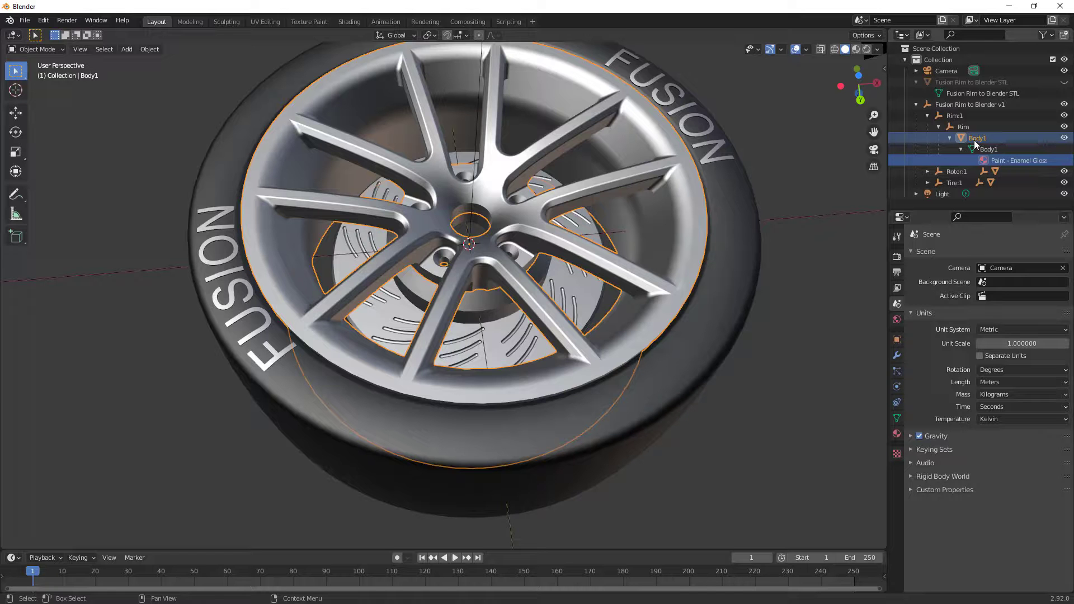
left_click(957, 127)
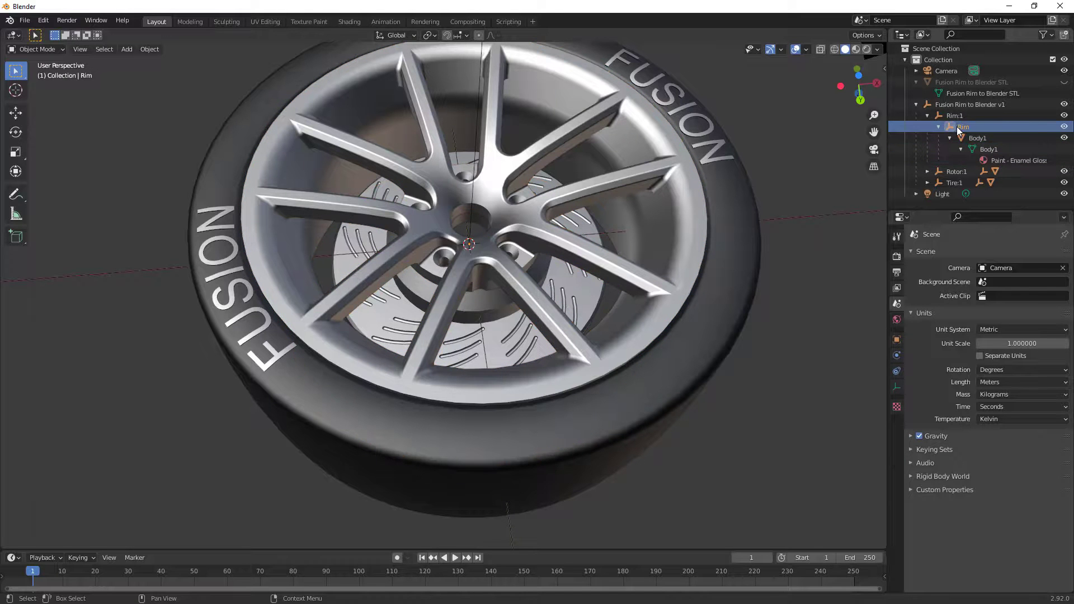
left_click(980, 139)
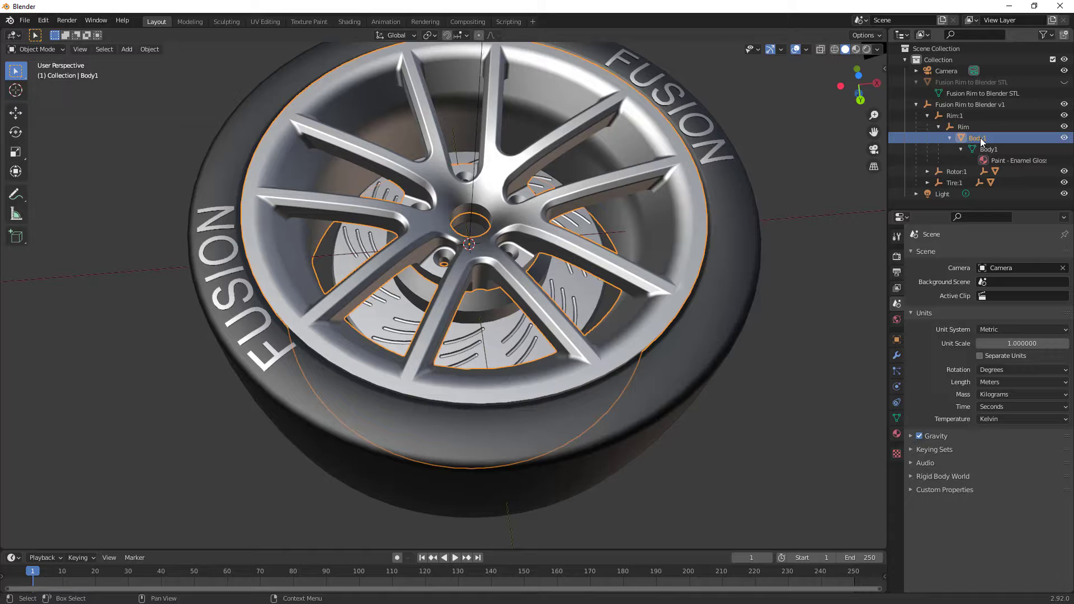
left_click(989, 148)
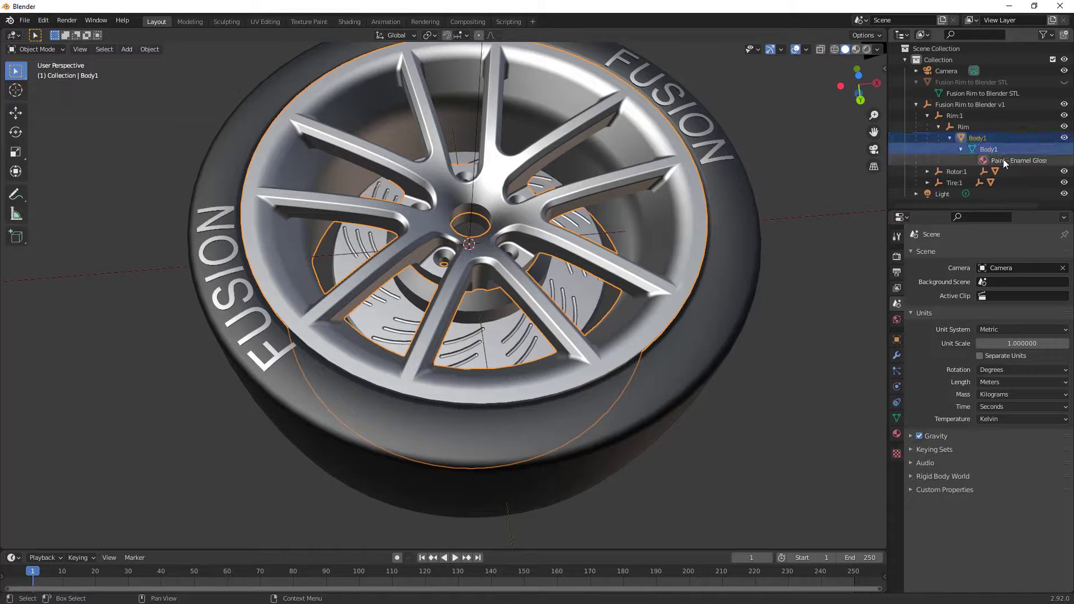
left_click(1006, 161)
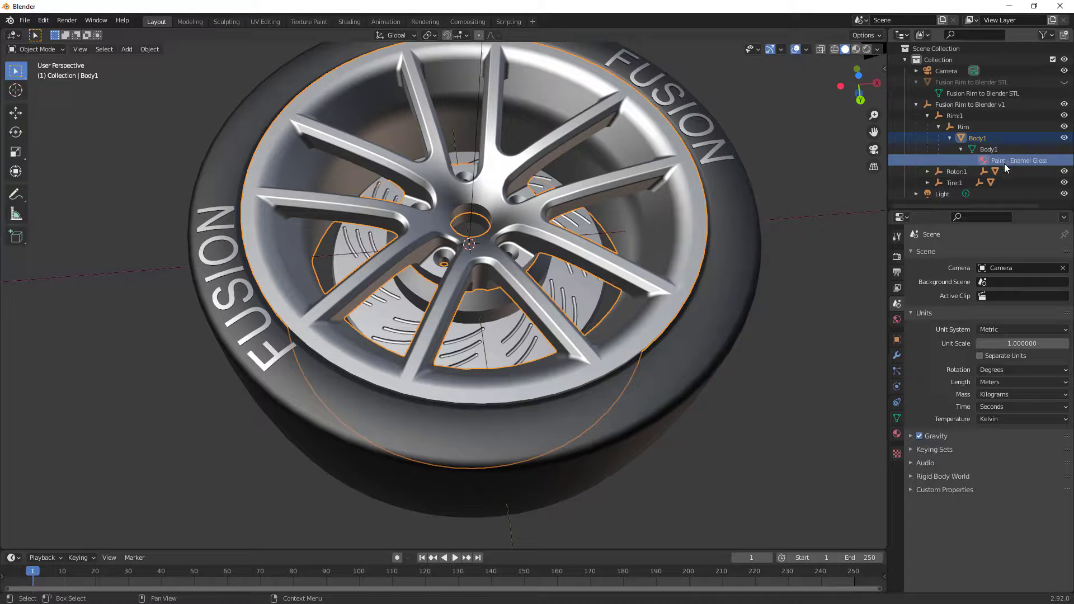
Expand the Rotor:1 hierarchy down to its mesh data and inspect the stainless steel material
left_click(928, 172)
left_click(940, 183)
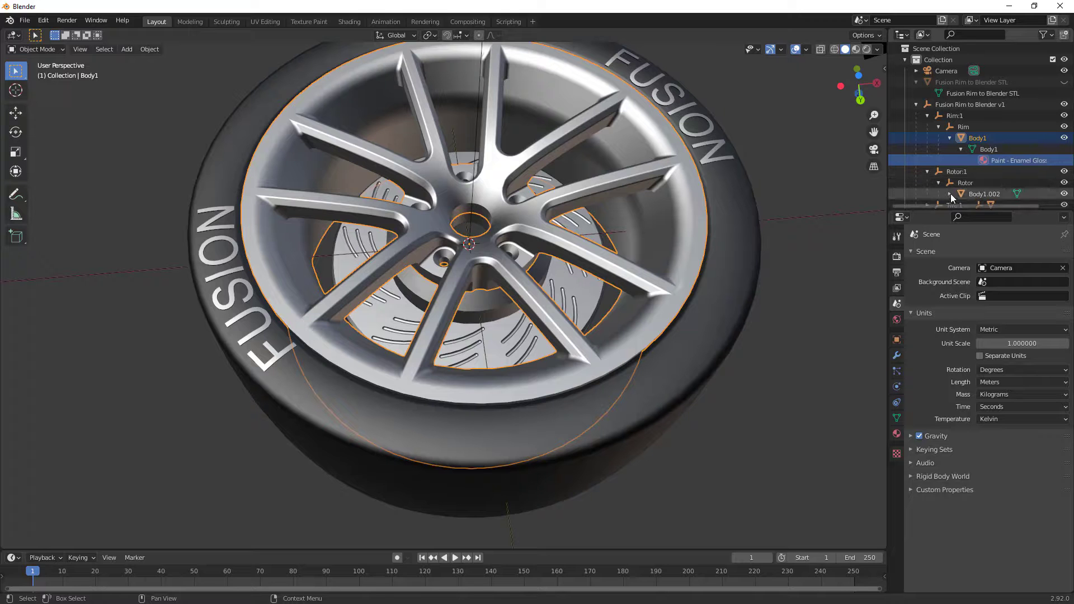
scroll(957, 182, "down", 2)
left_click(962, 176)
scroll(961, 176, "down", 1)
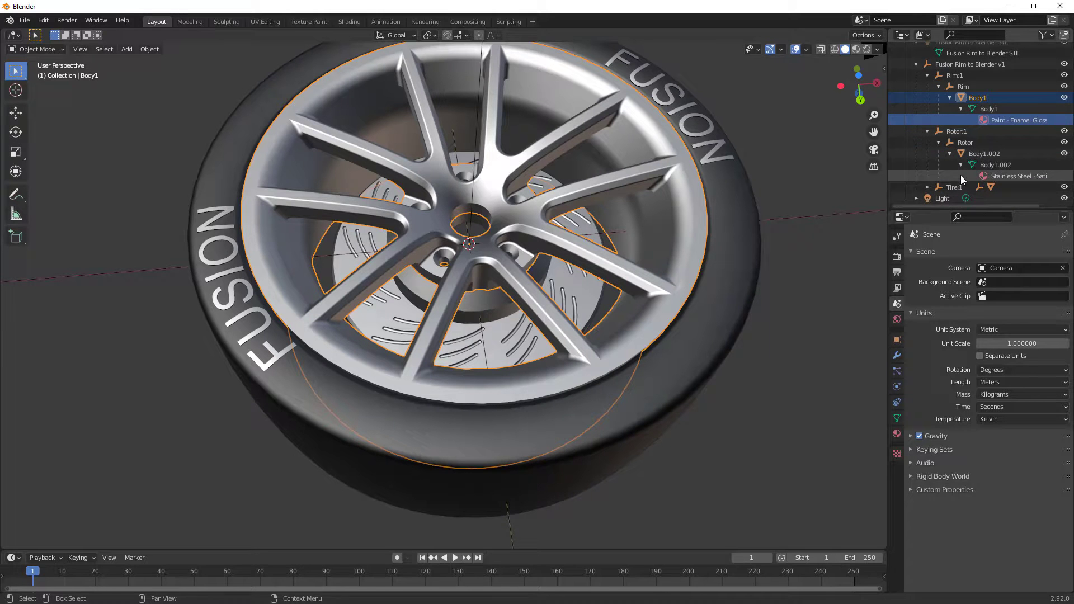
left_click(1008, 176)
Expand the Tire:1 hierarchy down to its mesh data and inspect the Rubber - Bumpy, enamel paint and Rubber - Weathered materials
left_click(927, 186)
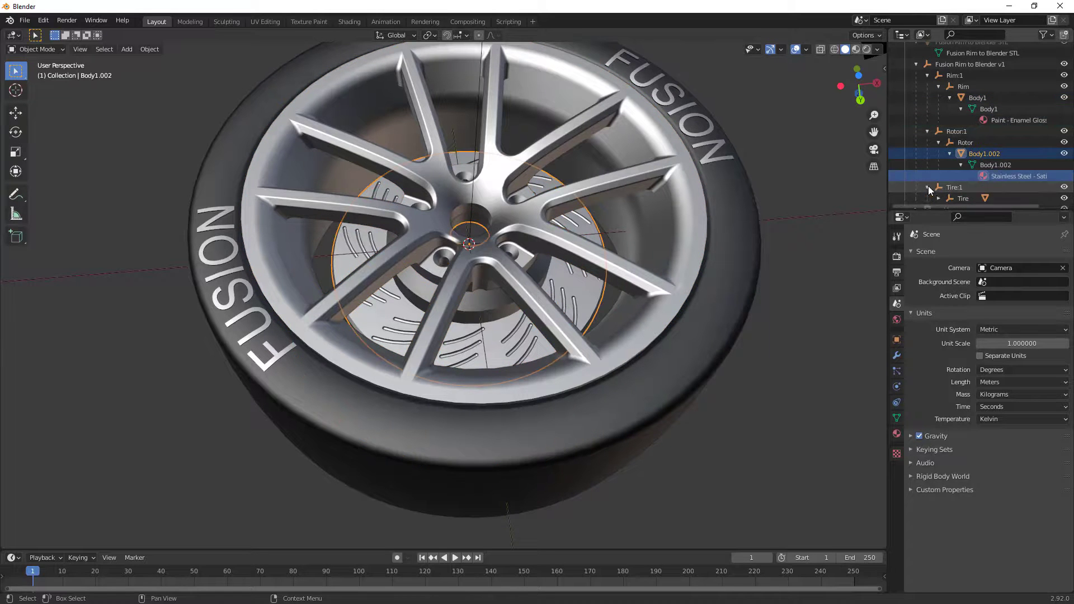
scroll(930, 186, "down", 1)
left_click(939, 186)
scroll(939, 184, "down", 1)
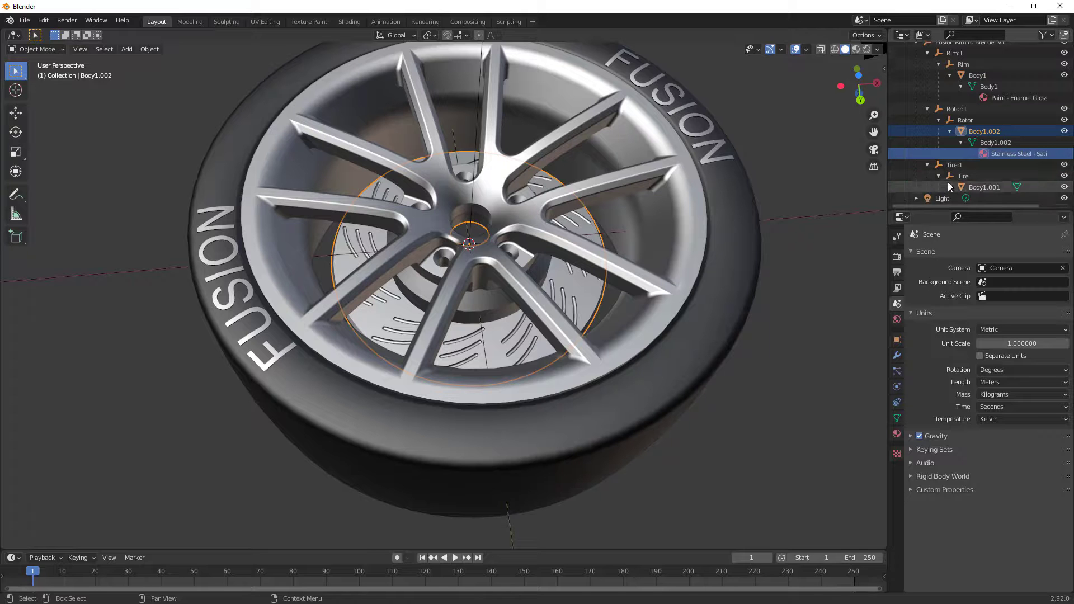
left_click(949, 185)
scroll(953, 182, "down", 1)
left_click(959, 185)
scroll(973, 179, "down", 3)
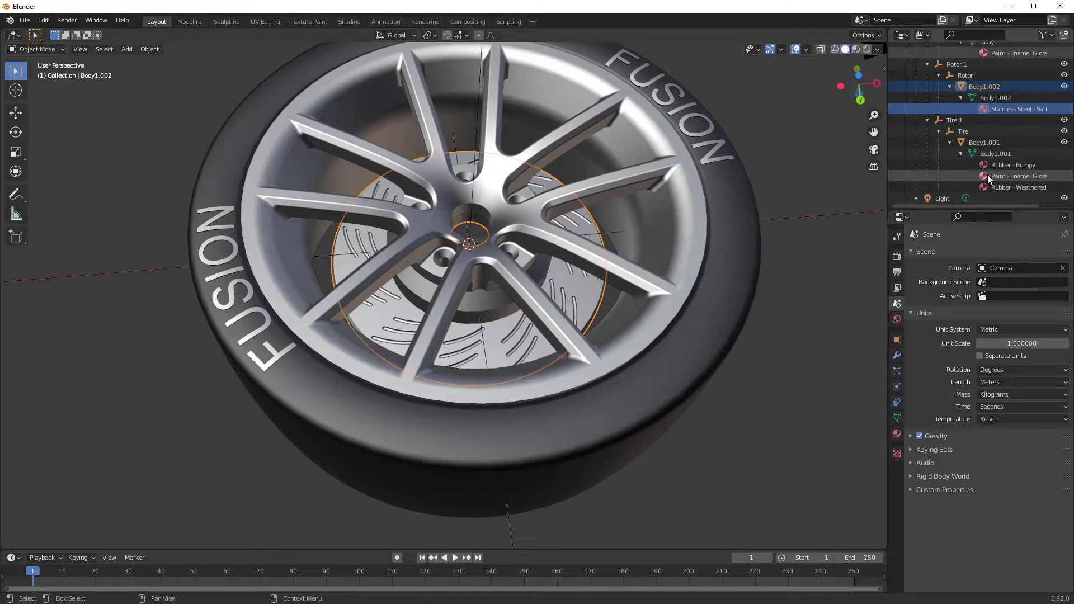
left_click(1032, 164)
left_click(1029, 176)
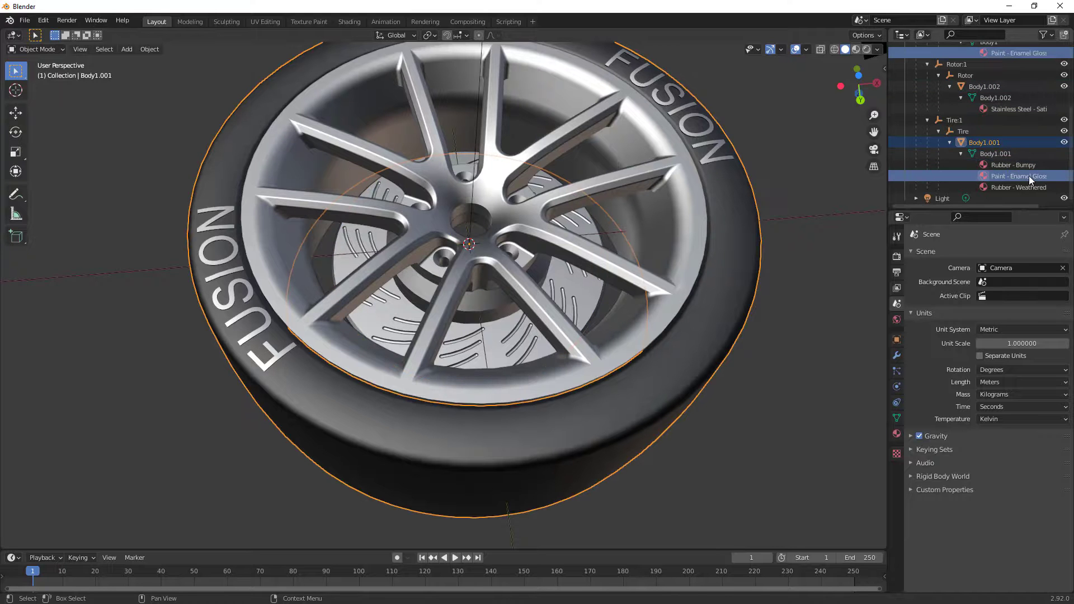
left_click(1028, 187)
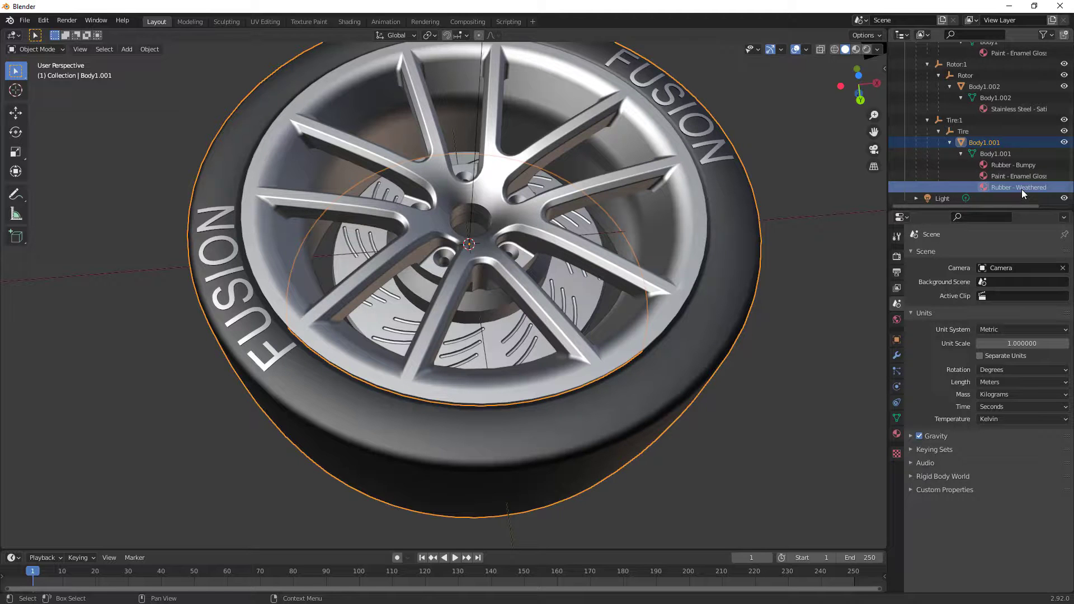
Enlarge the Outliner to fit the whole imported hierarchy and select the tire's Rubber - Bumpy material
scroll(1010, 167, "up", 2)
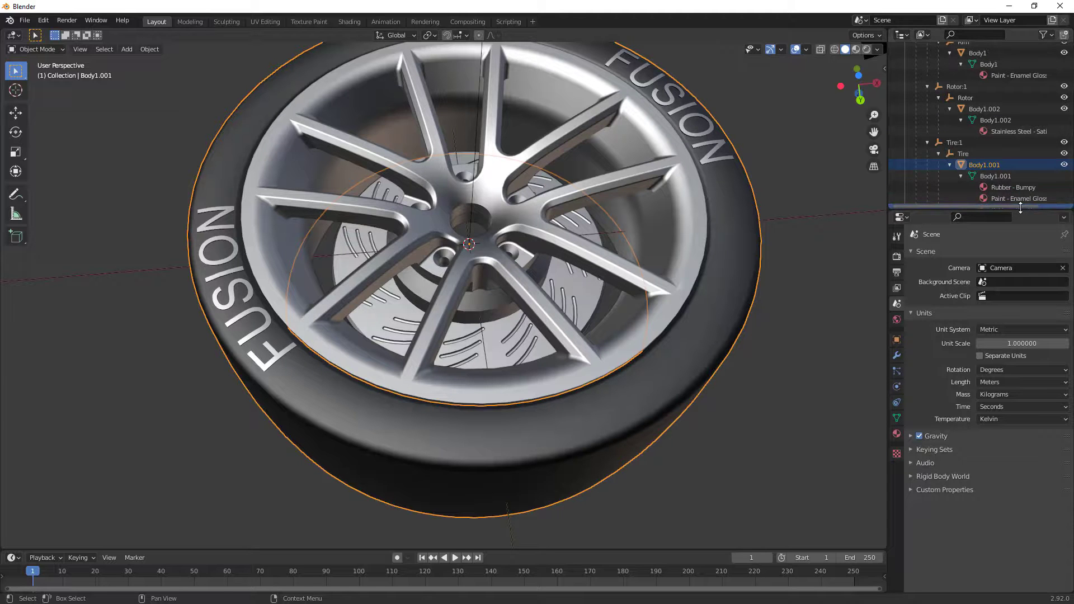
left_click_drag(1021, 207, 1019, 348)
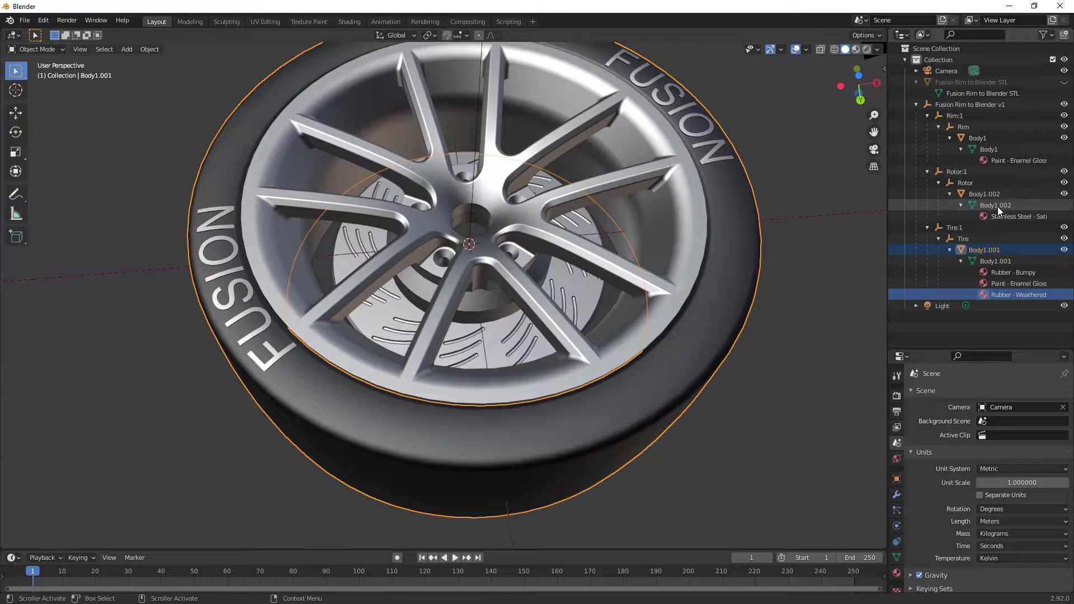
left_click(1007, 272)
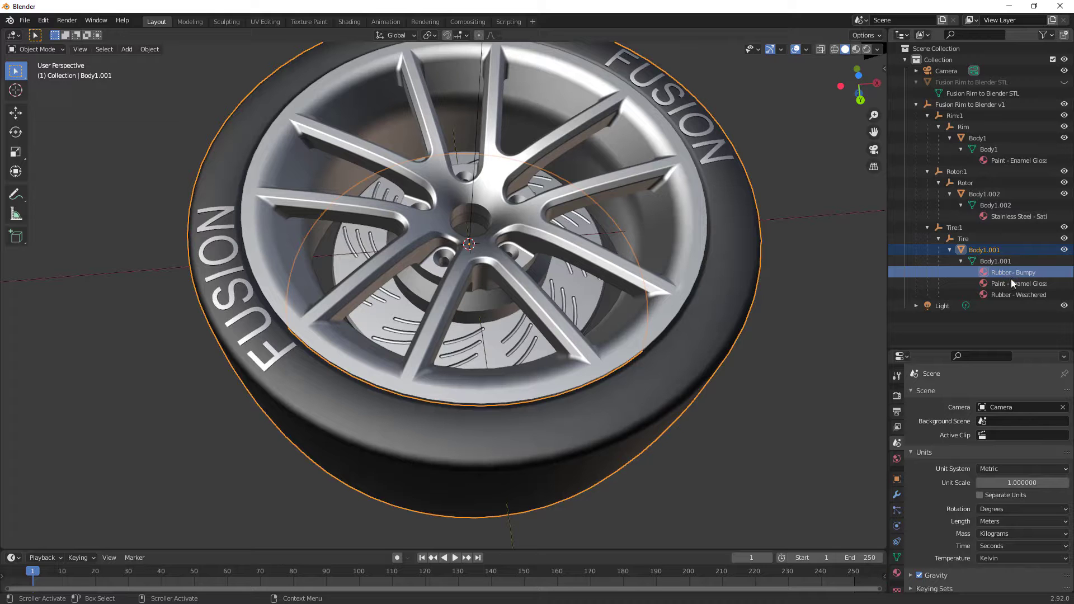
Review the tire's Rubber - Bumpy, Paint - Enamel Glossy (White) and Rubber - Weathered materials in its material properties
left_click(1012, 282)
left_click(1013, 293)
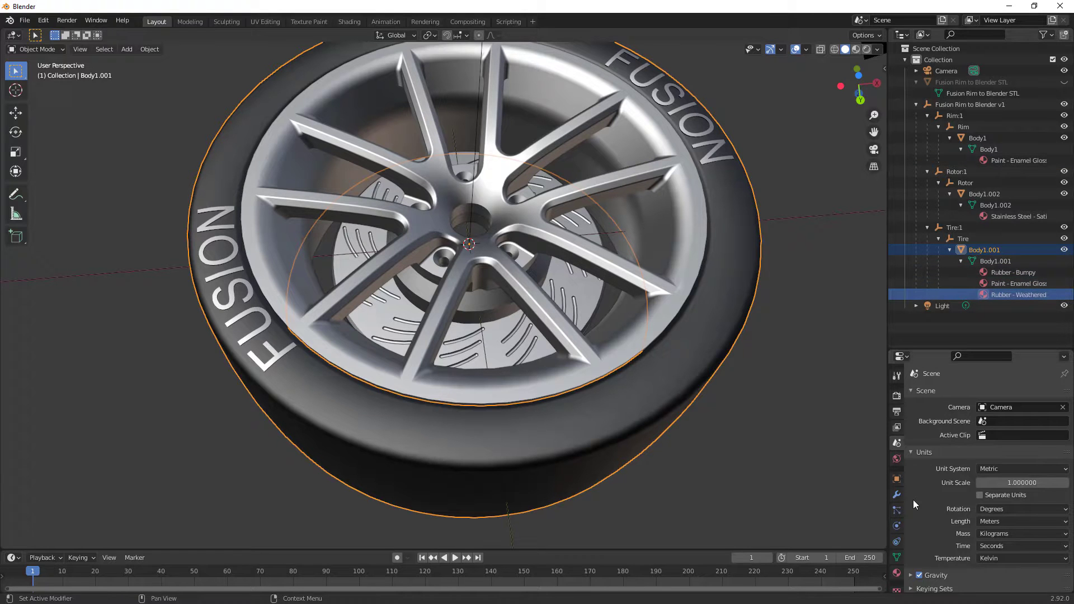
left_click(897, 573)
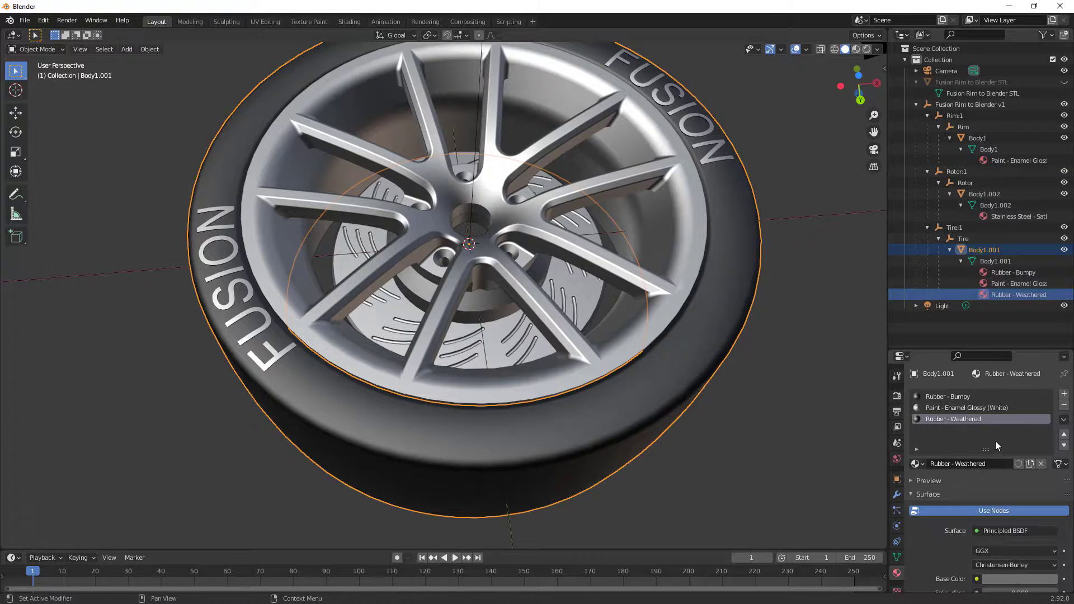
left_click(989, 408)
left_click(979, 396)
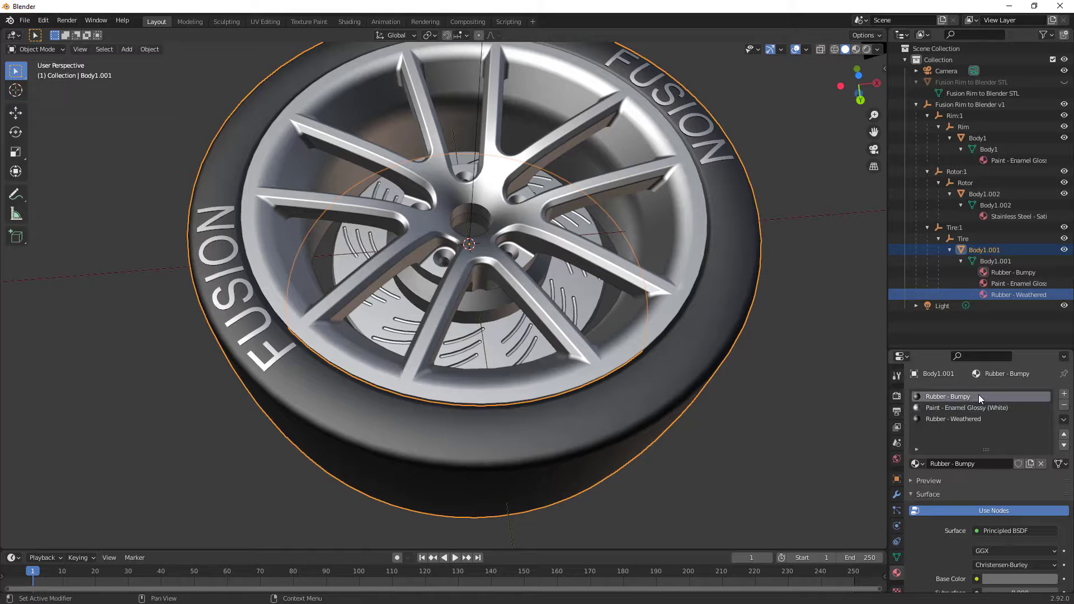
left_click(978, 408)
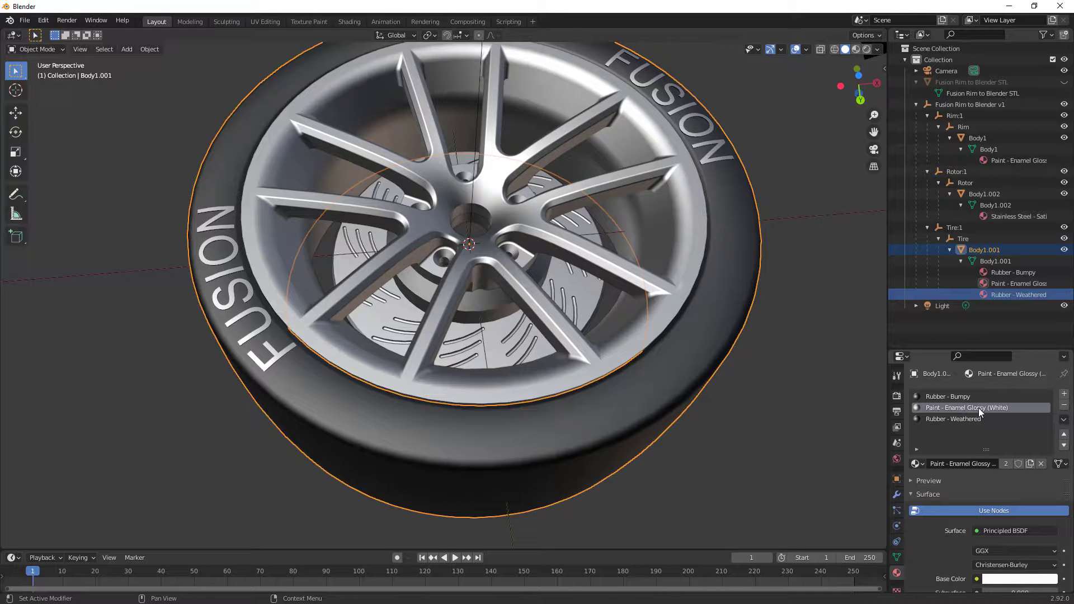
left_click(967, 418)
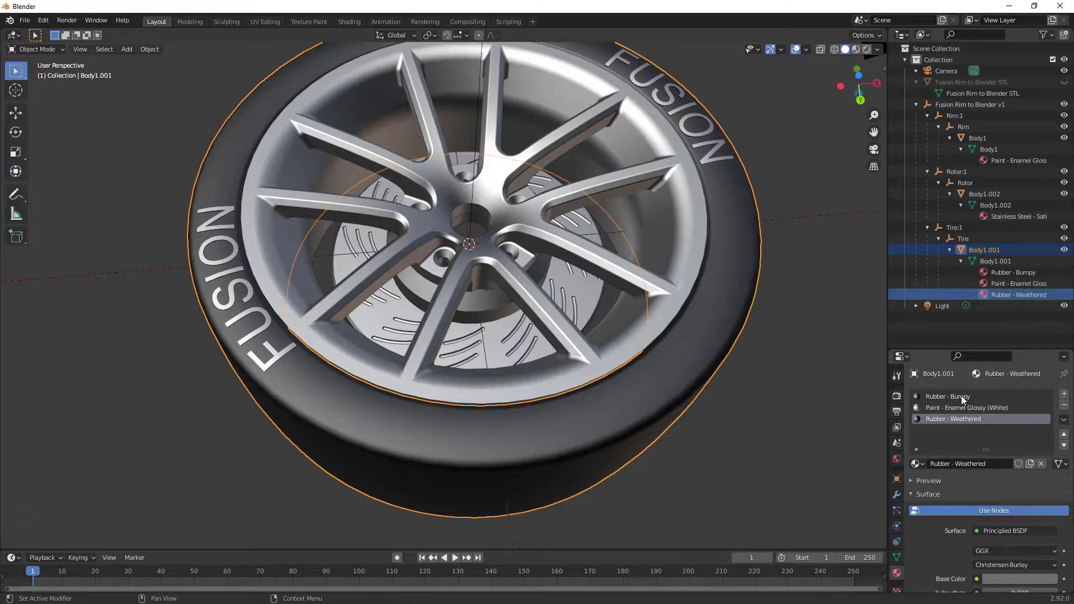
Set the base color of the tire's Paint - Enamel Glossy (White) material to bright green
left_click(963, 409)
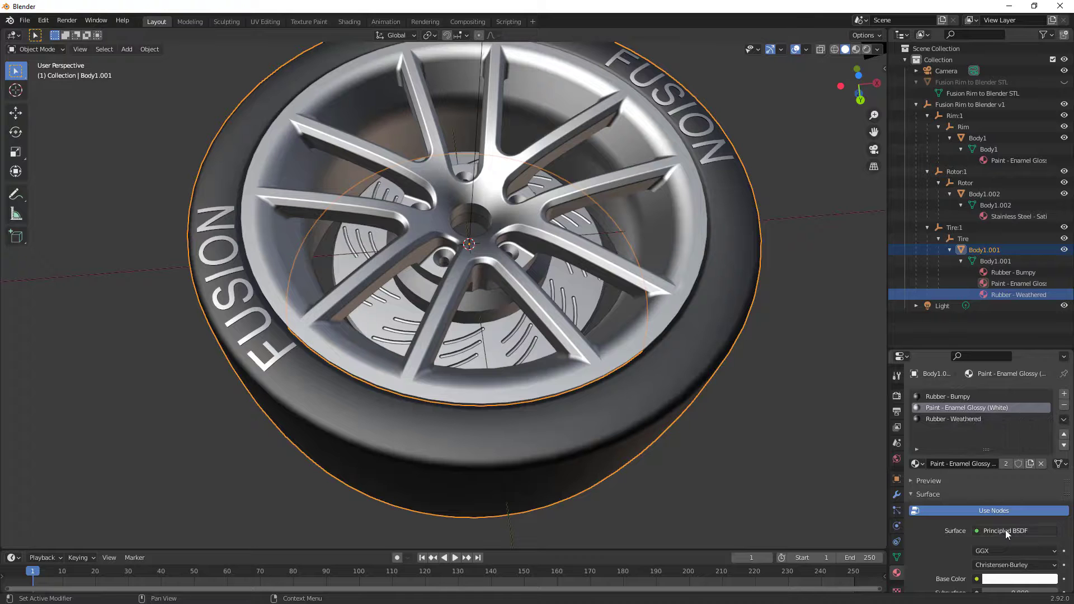
left_click(1008, 581)
left_click_drag(1001, 491, 967, 441)
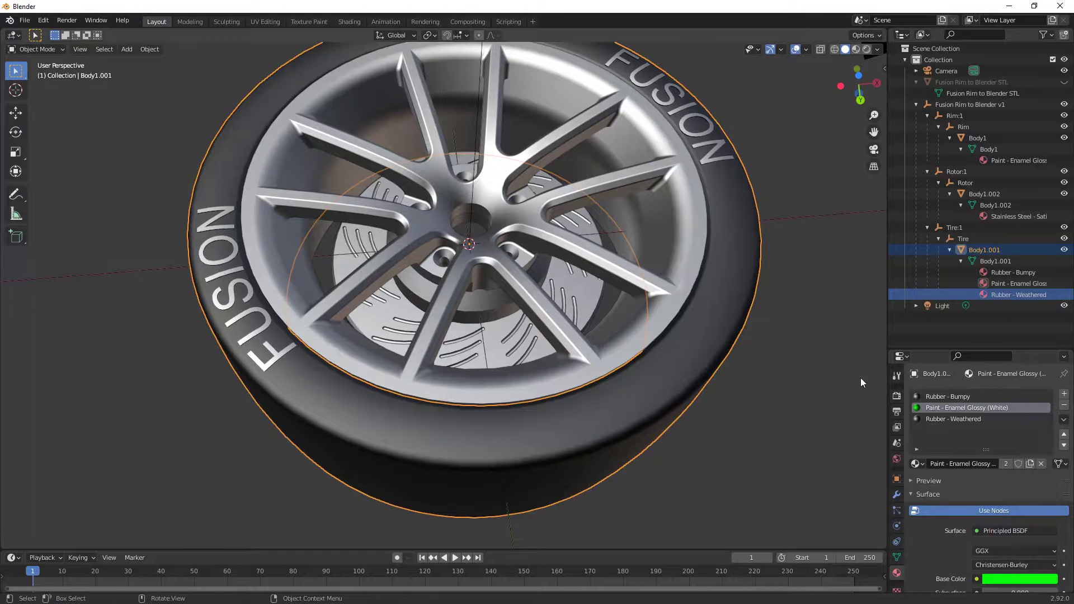
Switch the viewport shading to Material Preview and inspect the enamel paint on the rim and tire lettering
left_click_drag(878, 72, 866, 56)
left_click(856, 50)
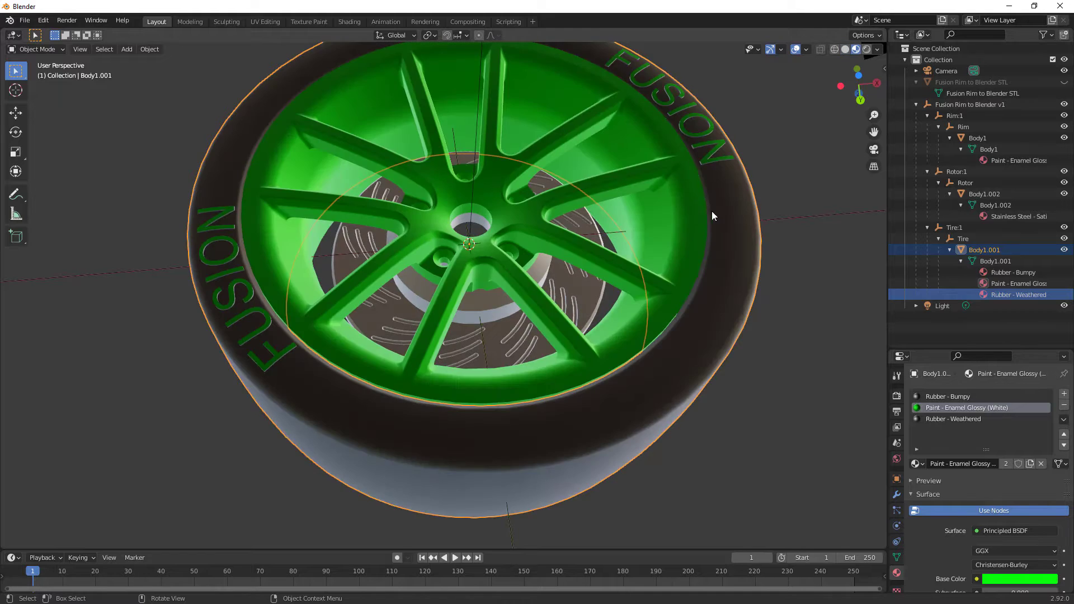
mouse_move(712, 210)
middle_mouse_down()
mouse_move(676, 240)
mouse_move(694, 247)
mouse_move(719, 237)
mouse_move(746, 250)
mouse_move(743, 325)
middle_mouse_up()
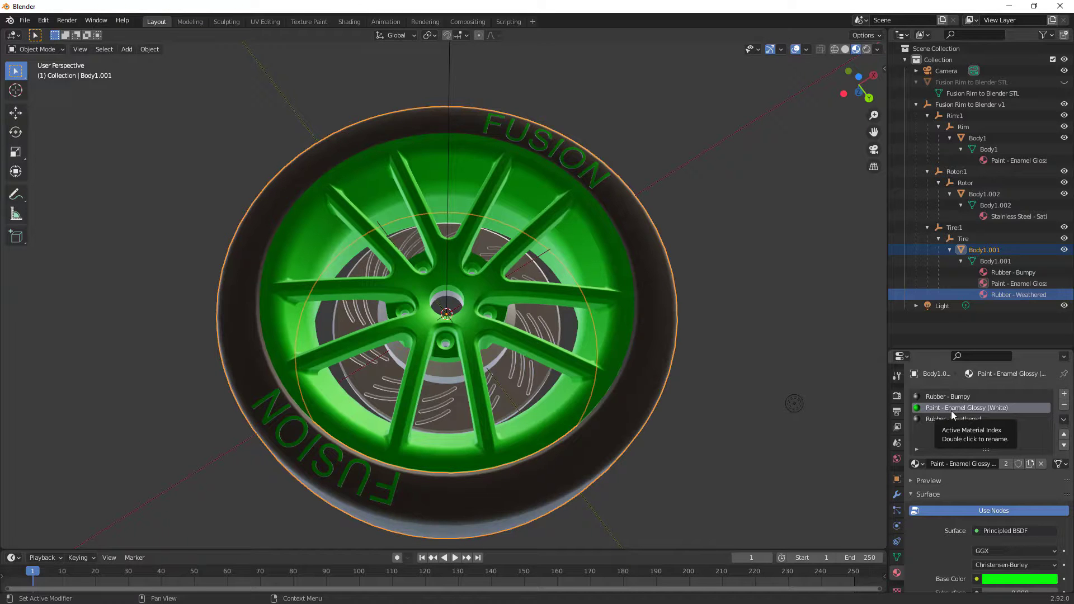
Set the base color of the rim's Paint - Enamel Glossy (White) material to near white at full brightness and deselect the rim
left_click(1027, 161)
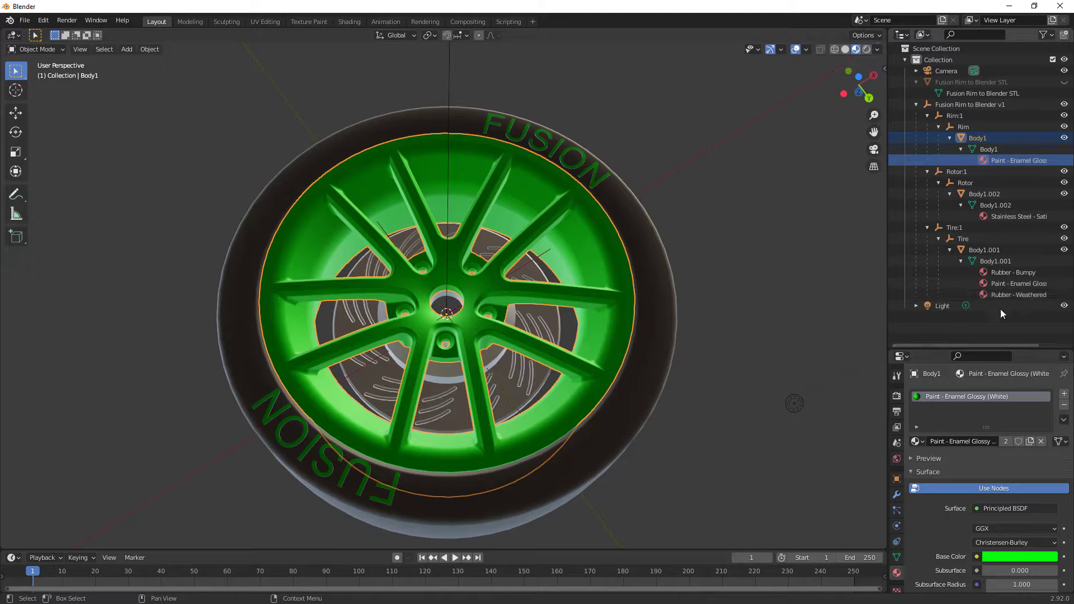
left_click(1014, 556)
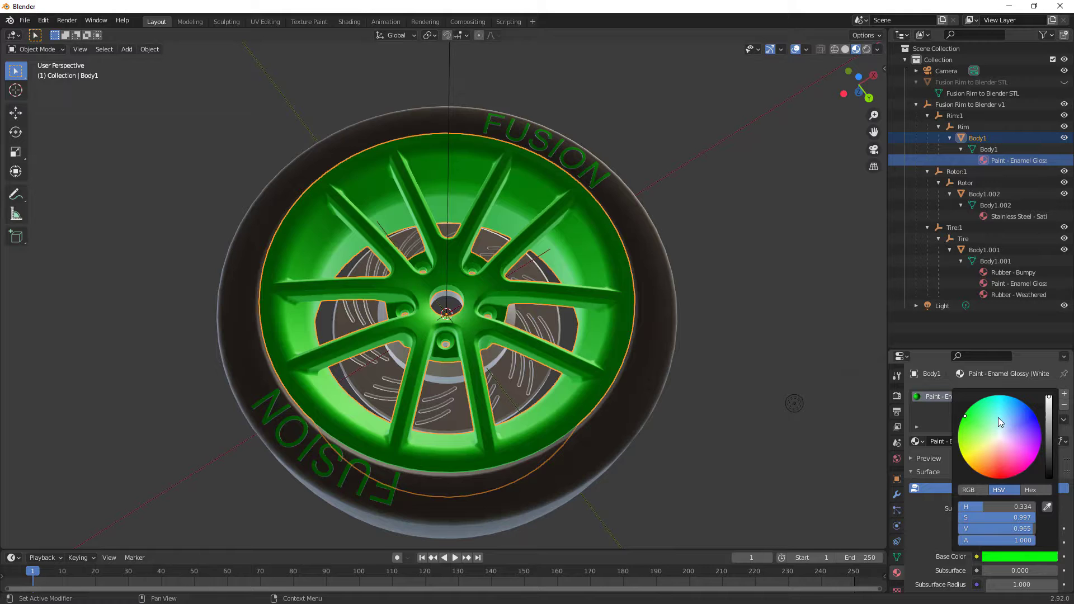
left_click_drag(999, 417, 1002, 437)
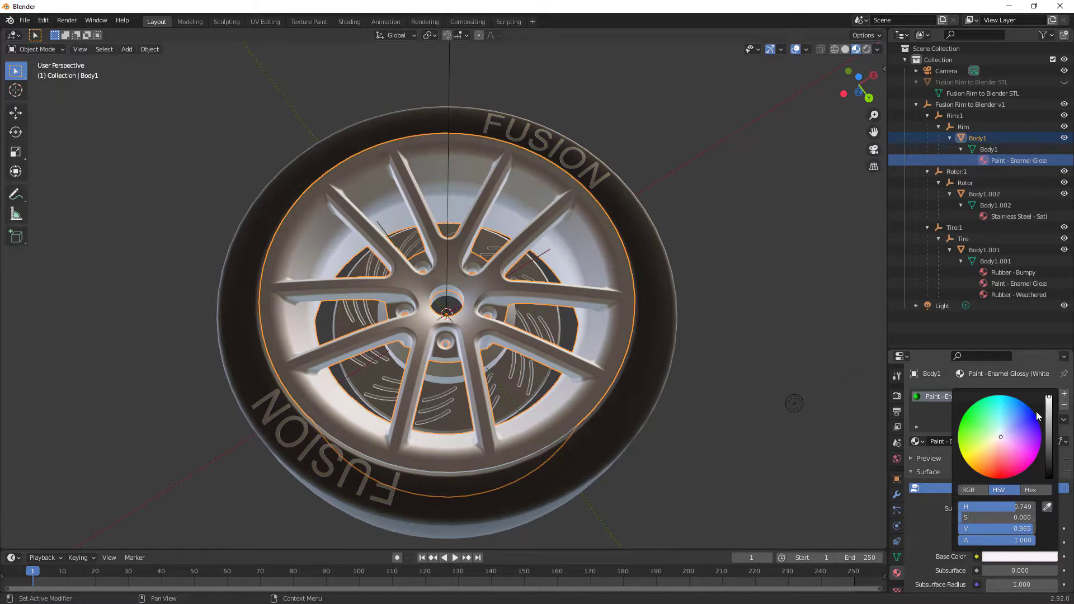
left_click_drag(1049, 404, 1049, 396)
left_click_drag(1001, 437, 1002, 435)
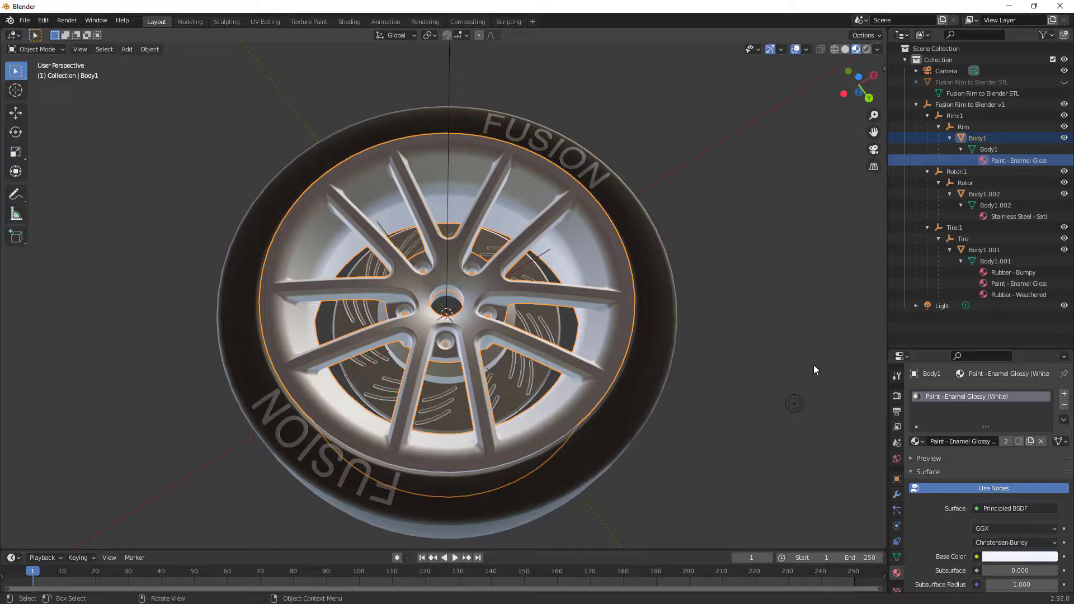
left_click(825, 158)
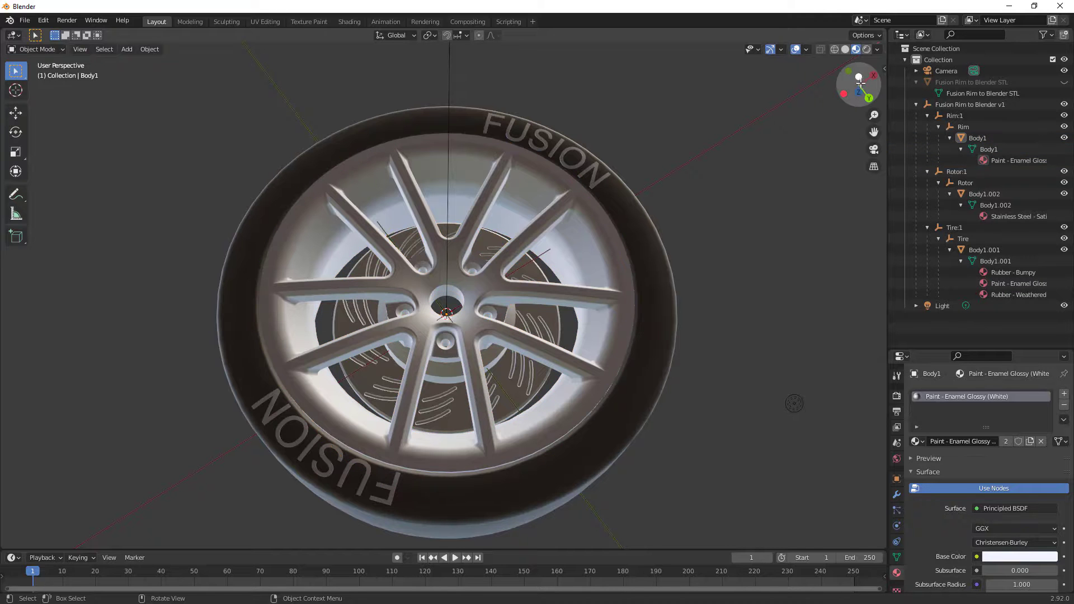
View the wheel from the bottom and at an angle, and examine the tire's mesh topology in Edit Mode
left_click(859, 76)
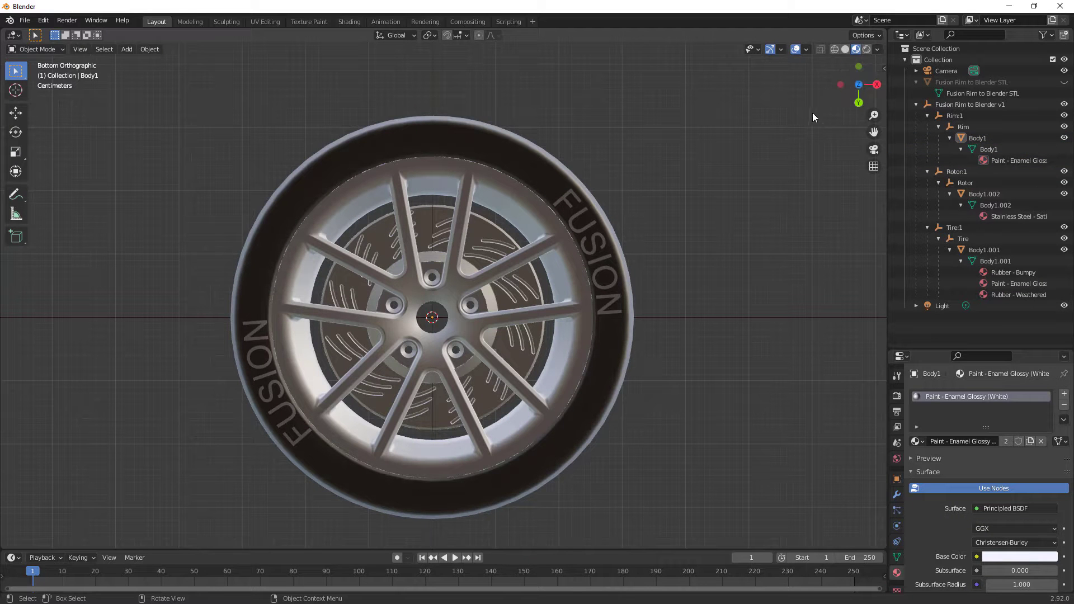
middle_click_drag(689, 307, 683, 284)
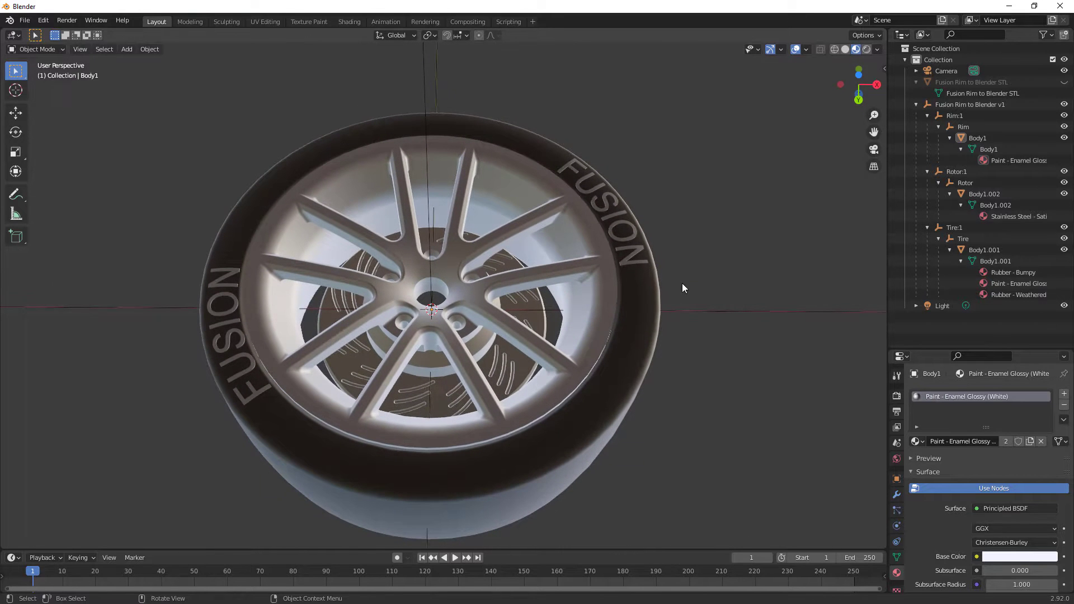
left_click(646, 350)
key("Tab")
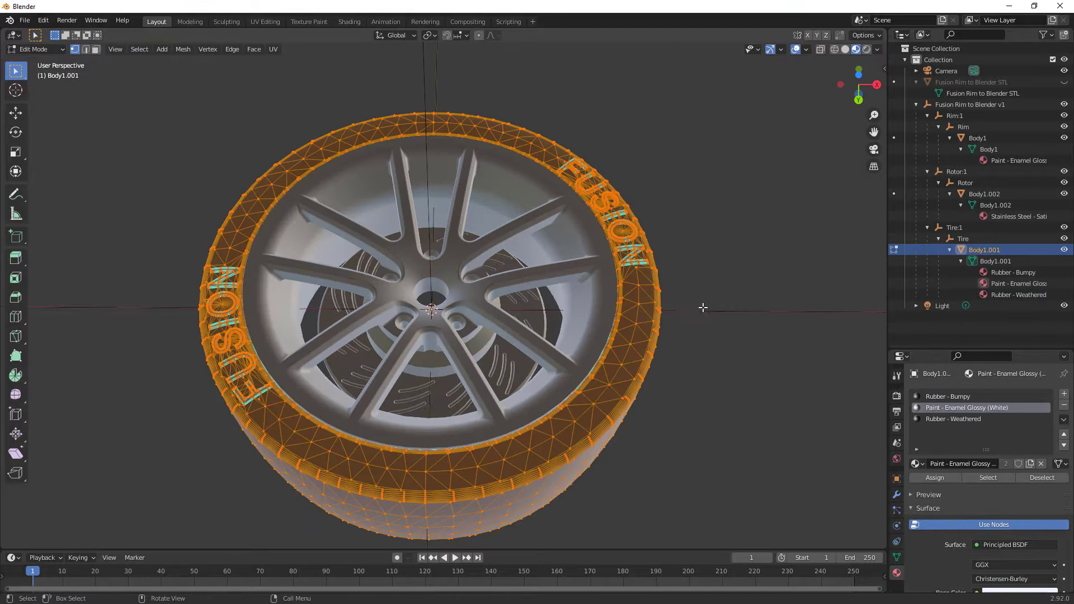
key("Tab")
middle_click_drag(714, 300, 642, 387)
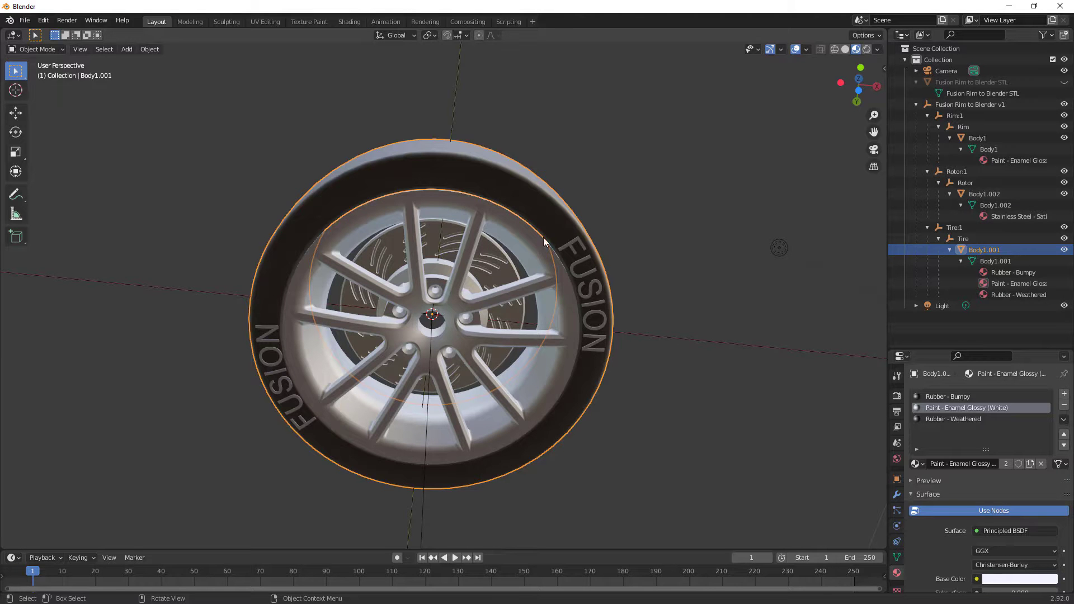
middle_click_drag(562, 179, 555, 203)
key("Tab")
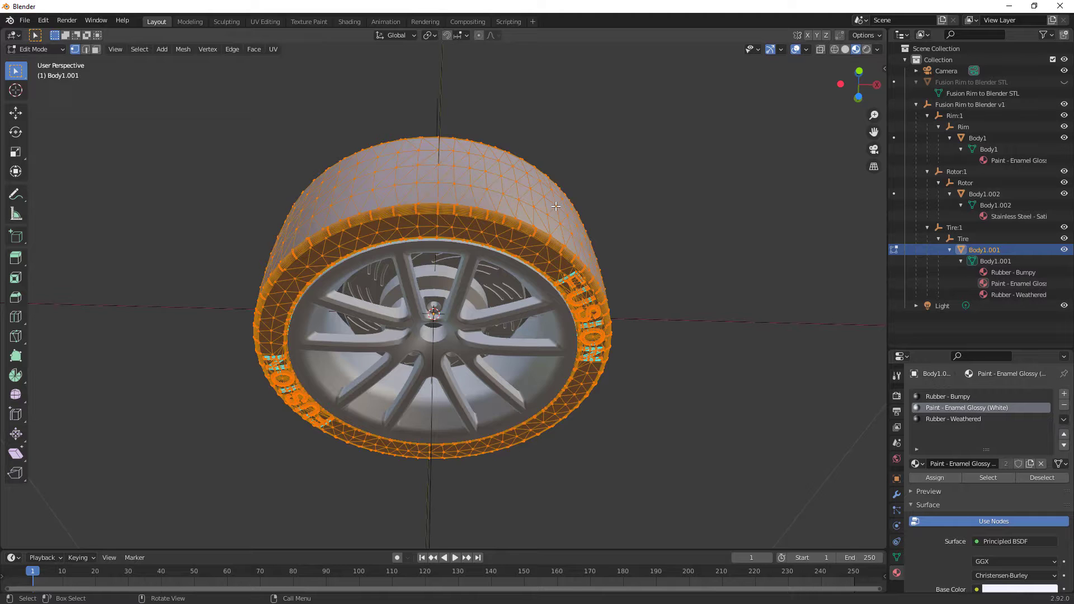
scroll(556, 206, "up", 4)
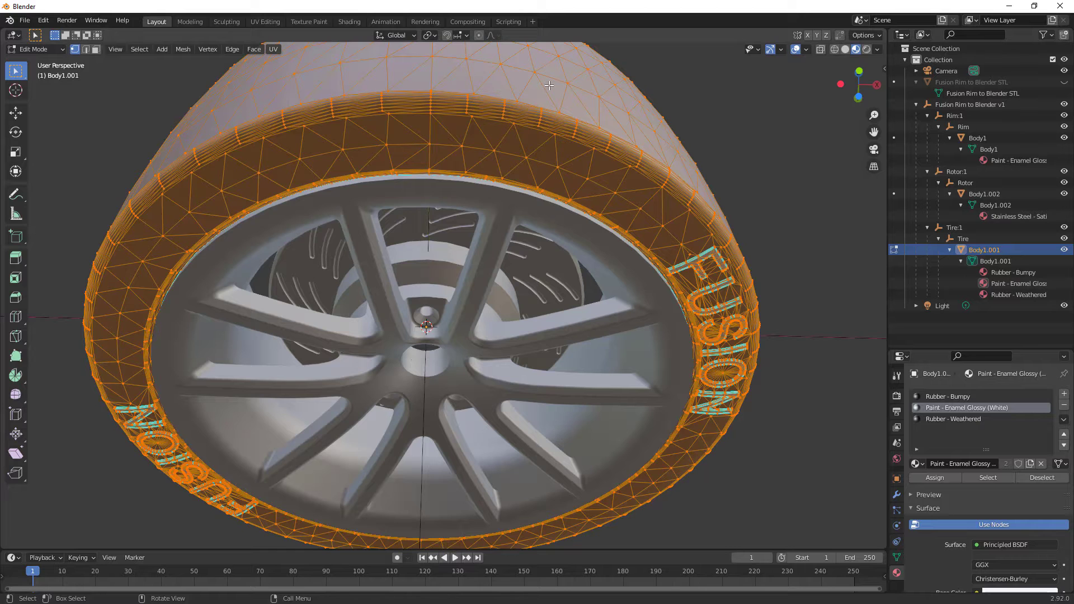
key("KP_8")
key("KP_8")
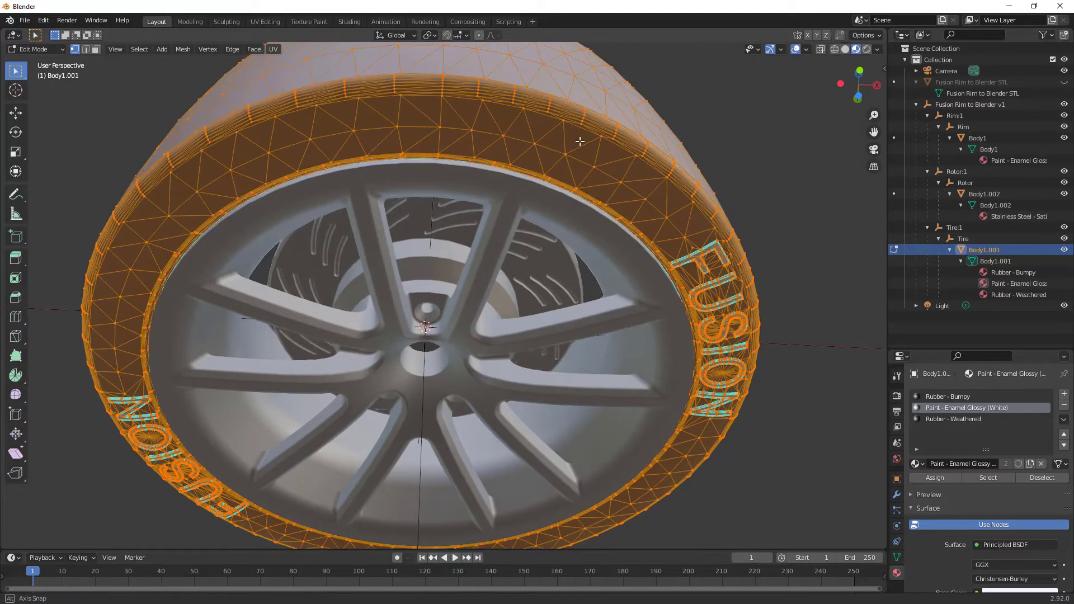
key("Tab")
Examine the rim's mesh topology in Edit Mode, then its shaded surface in Object Mode
left_click(566, 203)
key("Tab")
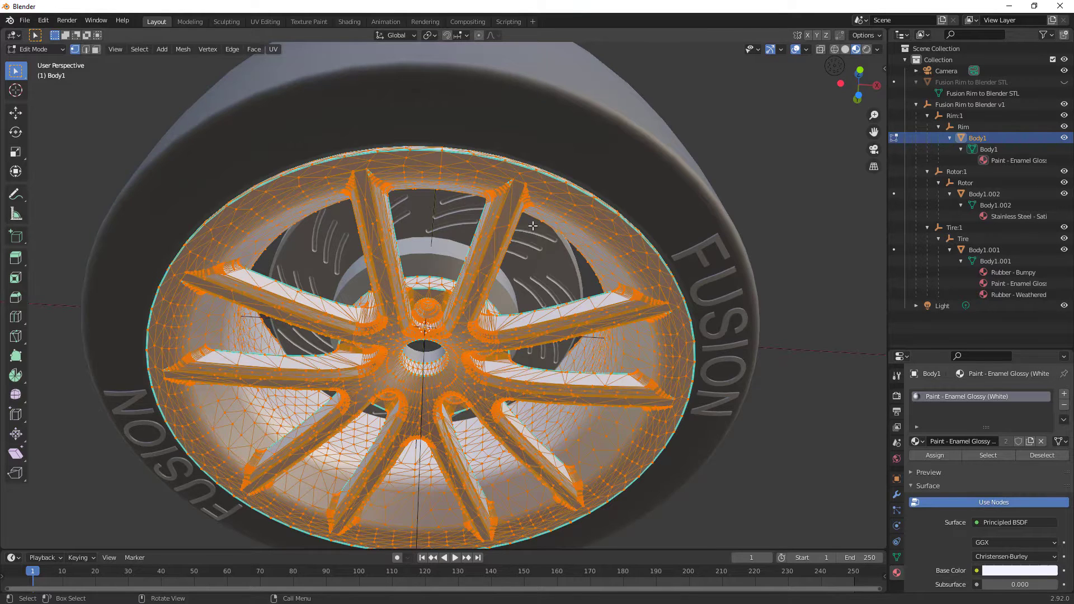
middle_click_drag(534, 227, 562, 276)
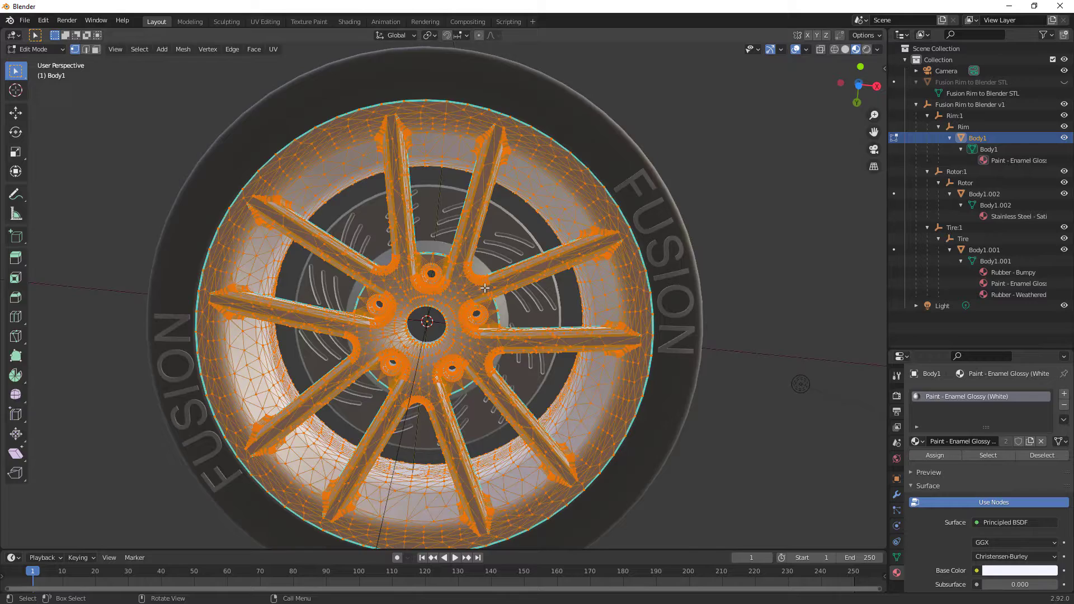
middle_click_drag(485, 285, 438, 277)
key("Tab")
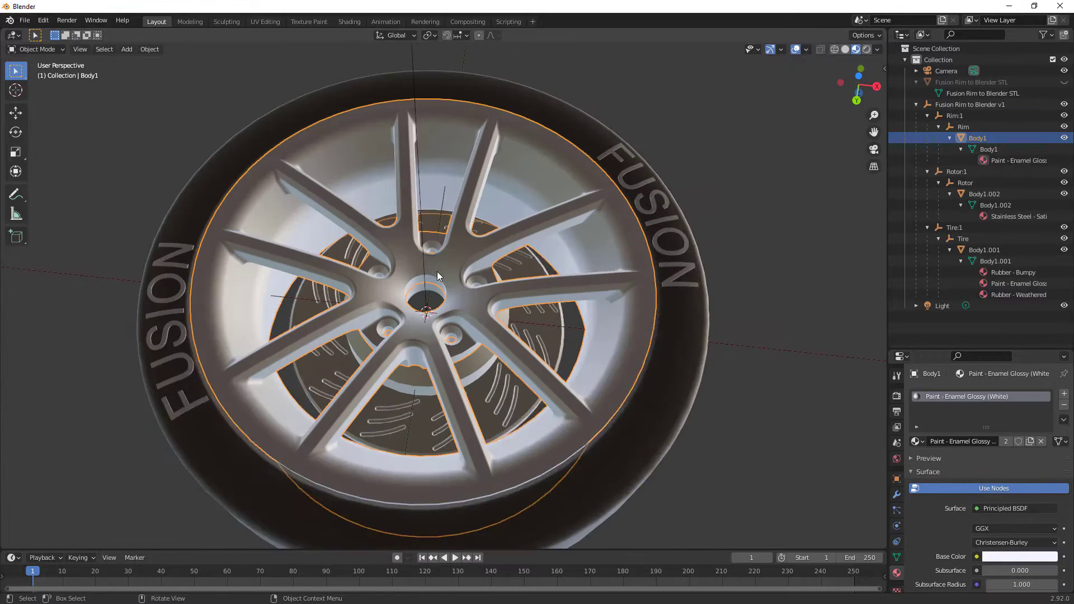
scroll(437, 276, "up", 3)
scroll(589, 300, "down", 8)
middle_click_drag(496, 253, 481, 303)
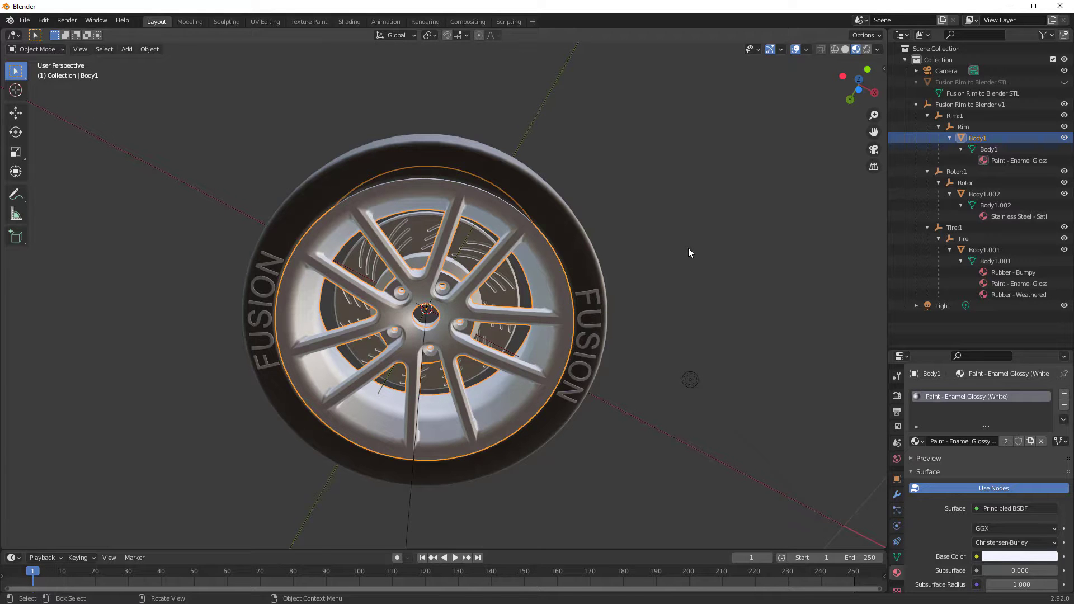
Show the Fusion Rim to Blender STL object, compare its orientation and material with the FBX wheel, and hide it again
left_click(1064, 82)
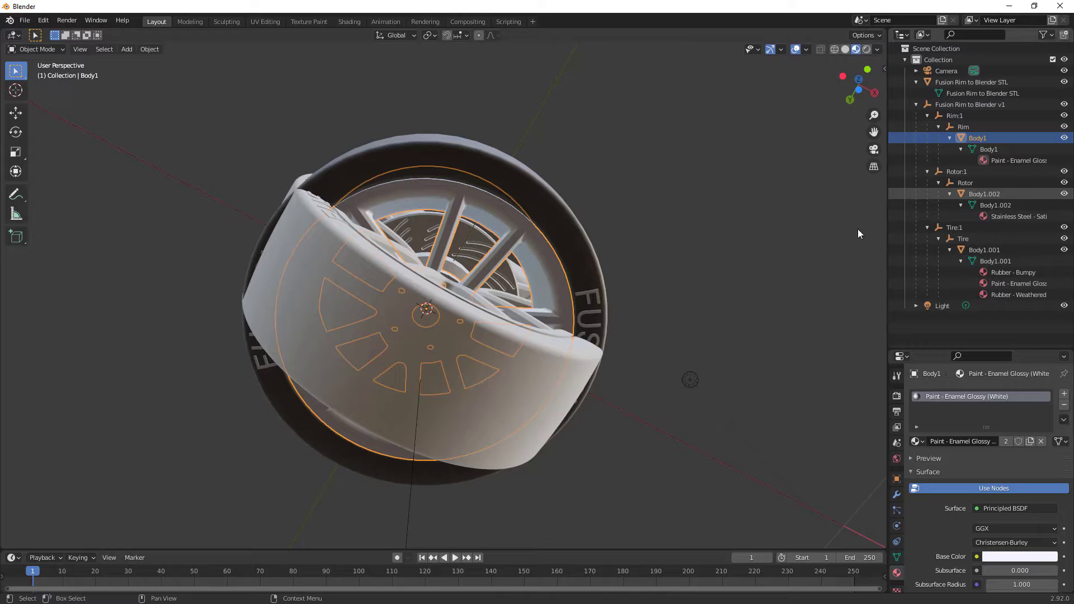
middle_click_drag(632, 284, 655, 256)
left_click(676, 291)
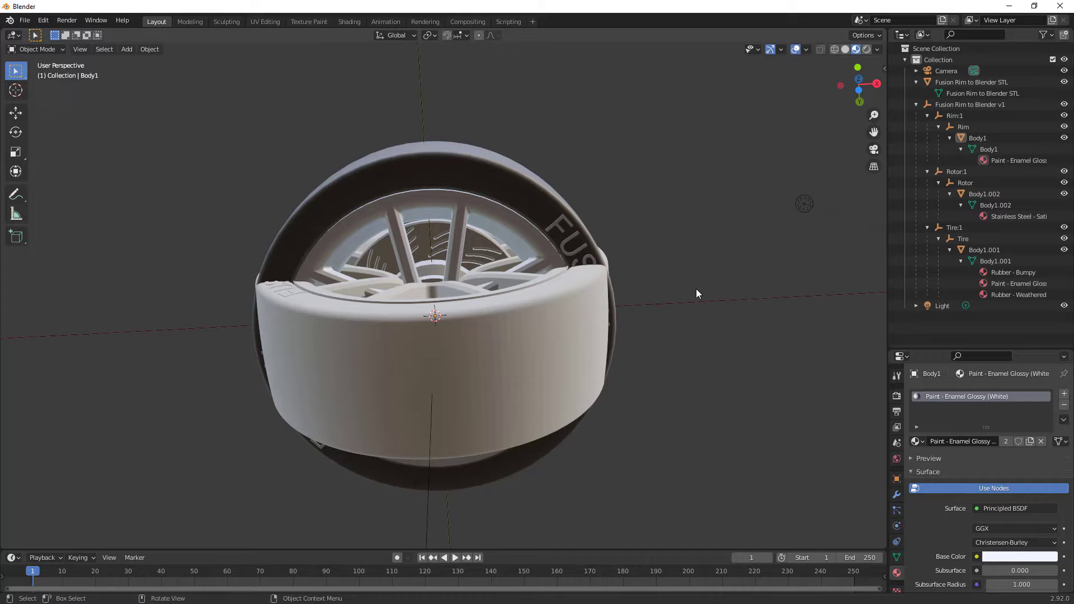
middle_click_drag(696, 291, 696, 323)
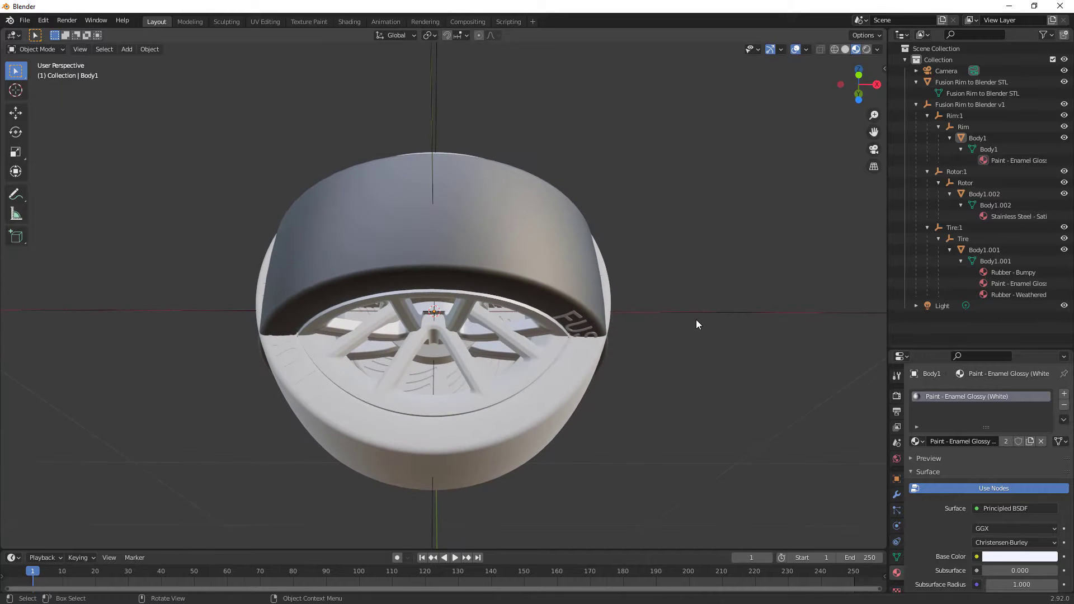
left_click(1064, 83)
middle_click_drag(650, 388, 685, 486)
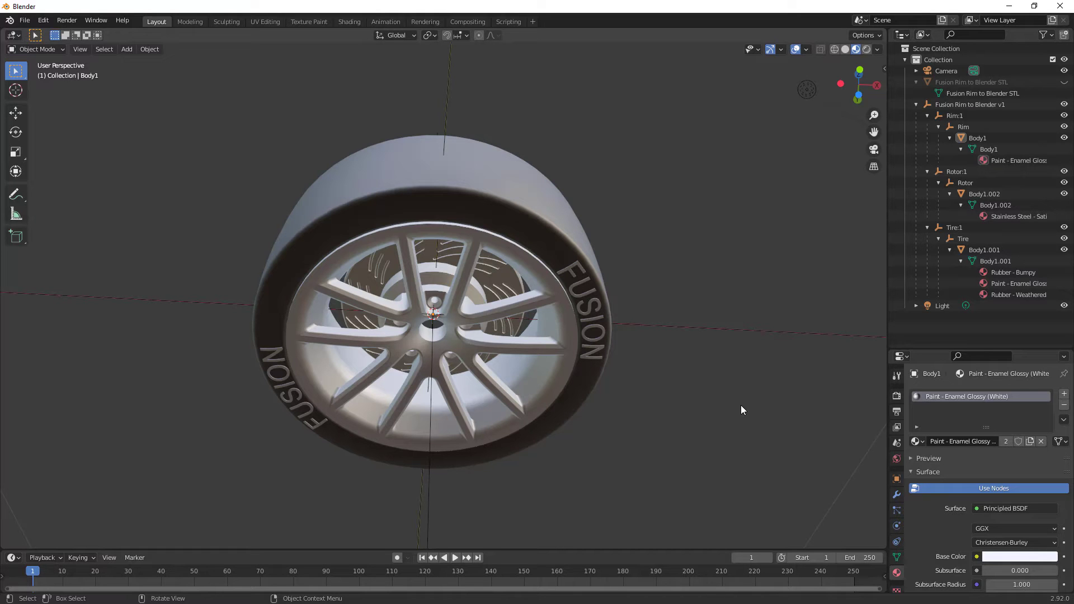
left_click(859, 94)
middle_click_drag(728, 338, 700, 392)
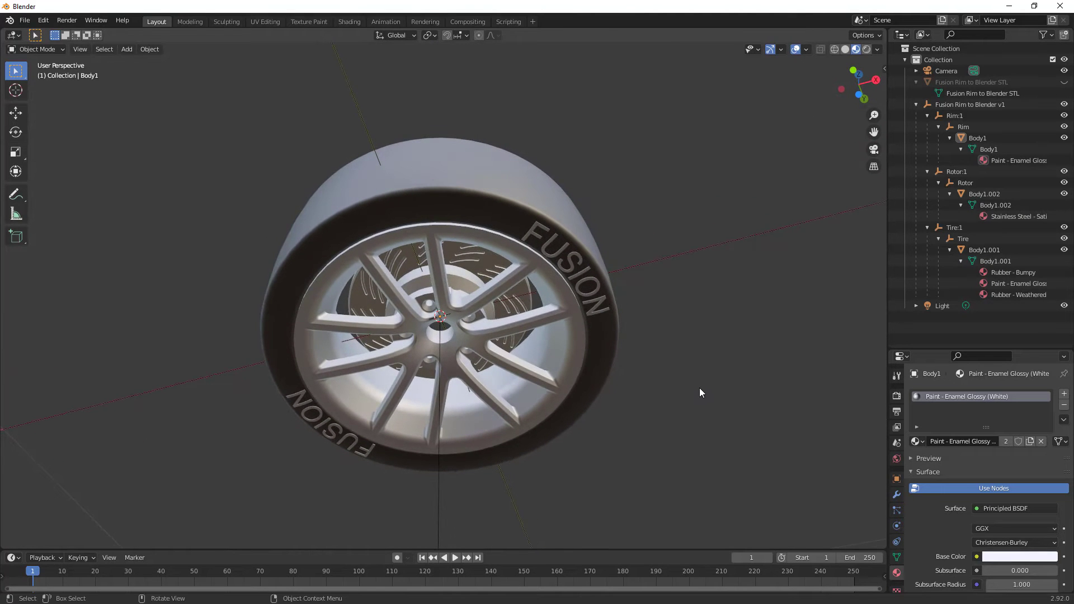